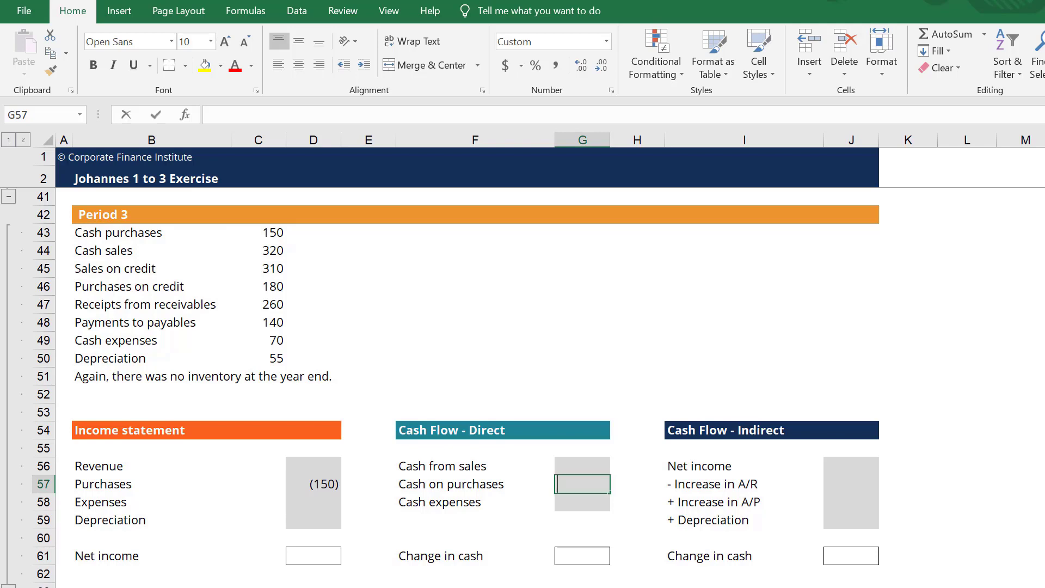
Step: Link Cash on purchases in the direct cash flow to the negative of Period 3 cash purchases with =-C43
{"action": "type", "text": "-"}
{"action": "left_click", "coordinate": [258, 233]}
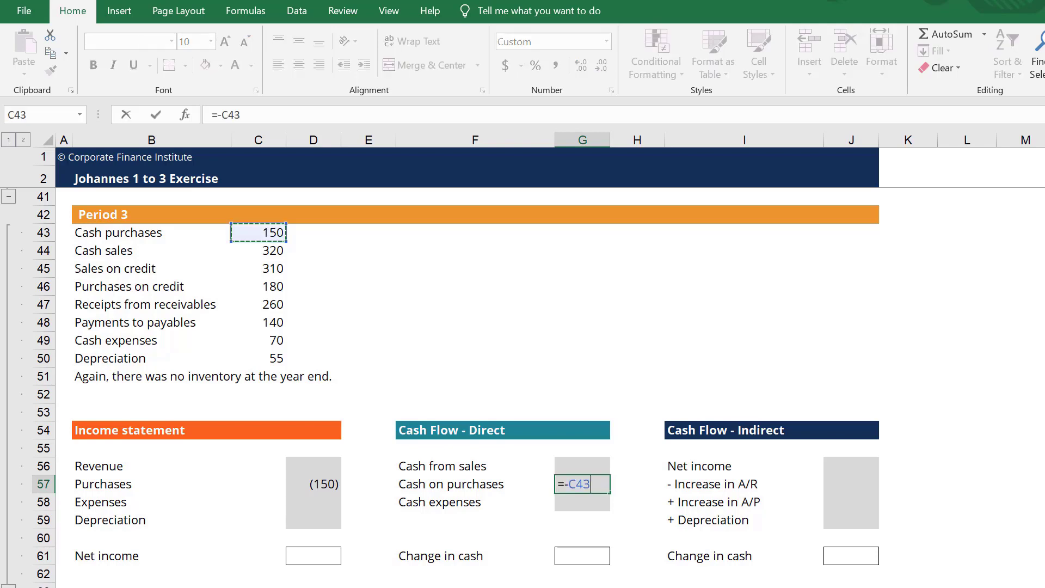
{"action": "key", "text": "Return"}
{"action": "key", "text": "Return"}
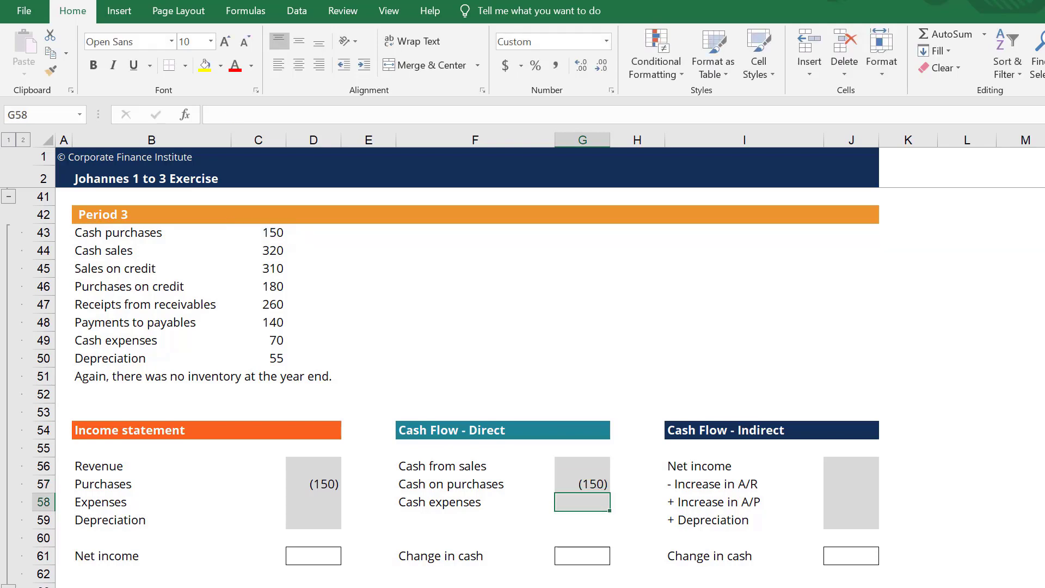
{"action": "key", "text": "Up"}
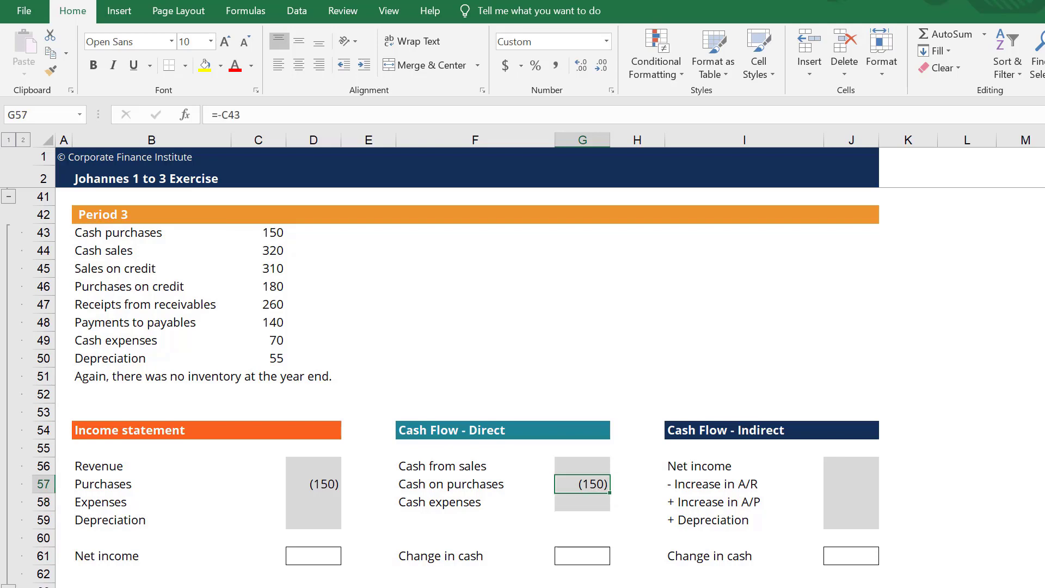
Step: Link Revenue in the income statement (D56) to Period 3 cash sales with =C44
{"action": "left_click", "coordinate": [314, 466]}
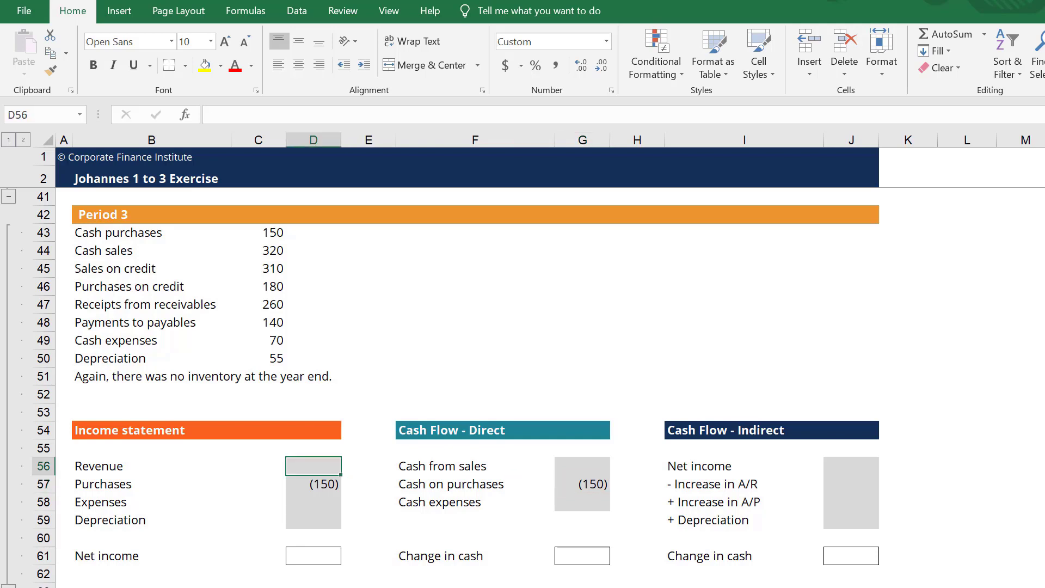
{"action": "type", "text": "="}
{"action": "left_click", "coordinate": [259, 250]}
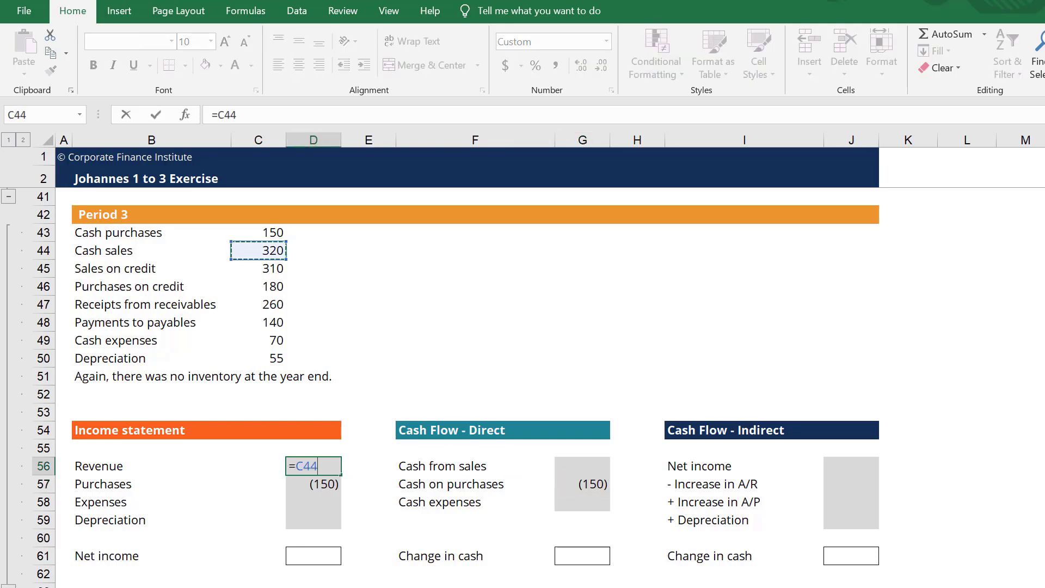
{"action": "key", "text": "Return"}
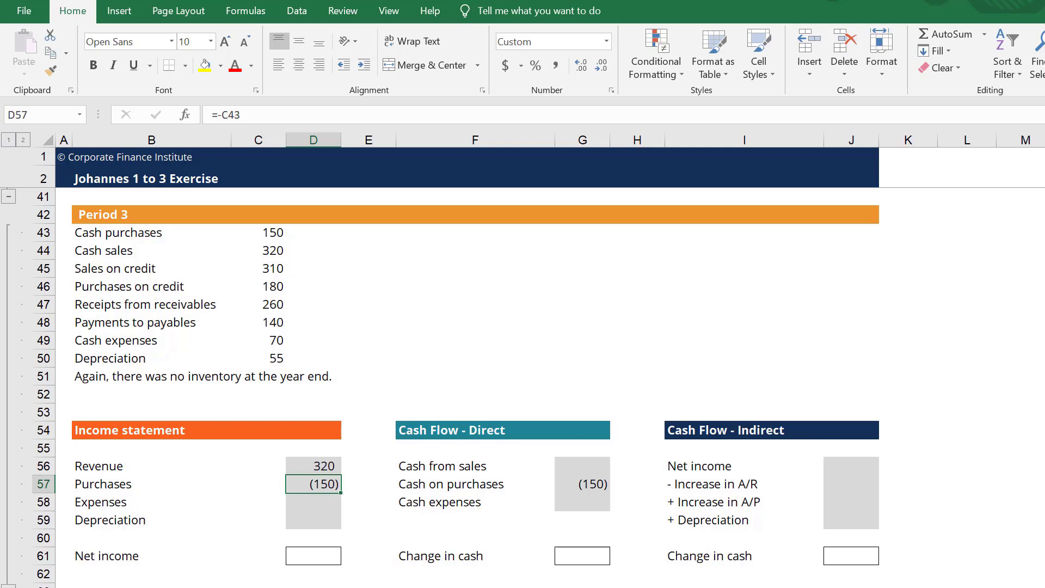
Step: Link Cash from sales in the direct cash flow (G56) to Period 3 cash sales with =C44
{"action": "key", "text": "Right"}
{"action": "key", "text": "Right"}
{"action": "key", "text": "Right"}
{"action": "key", "text": "Up"}
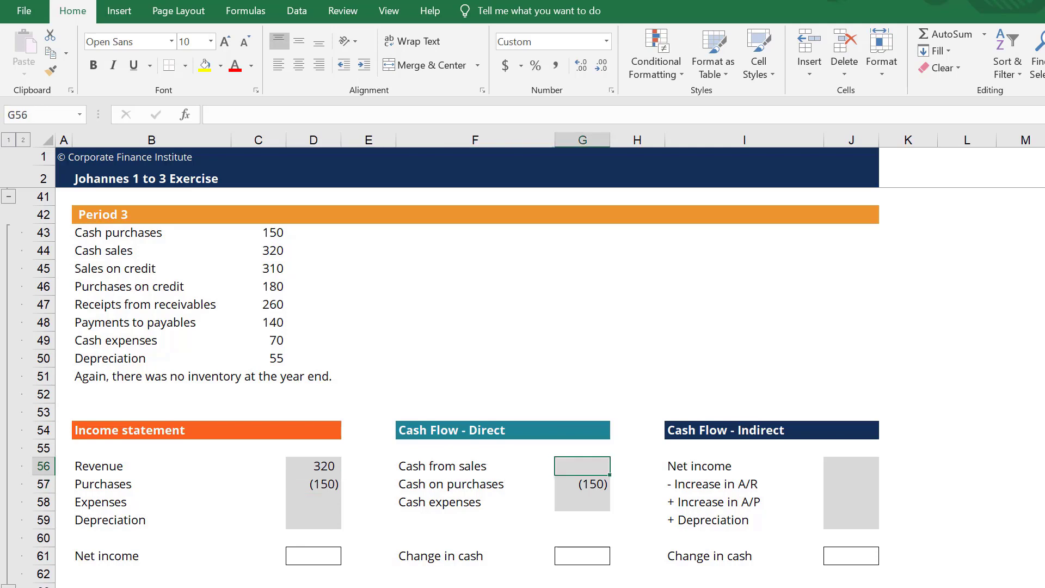
{"action": "type", "text": "="}
{"action": "left_click", "coordinate": [272, 251]}
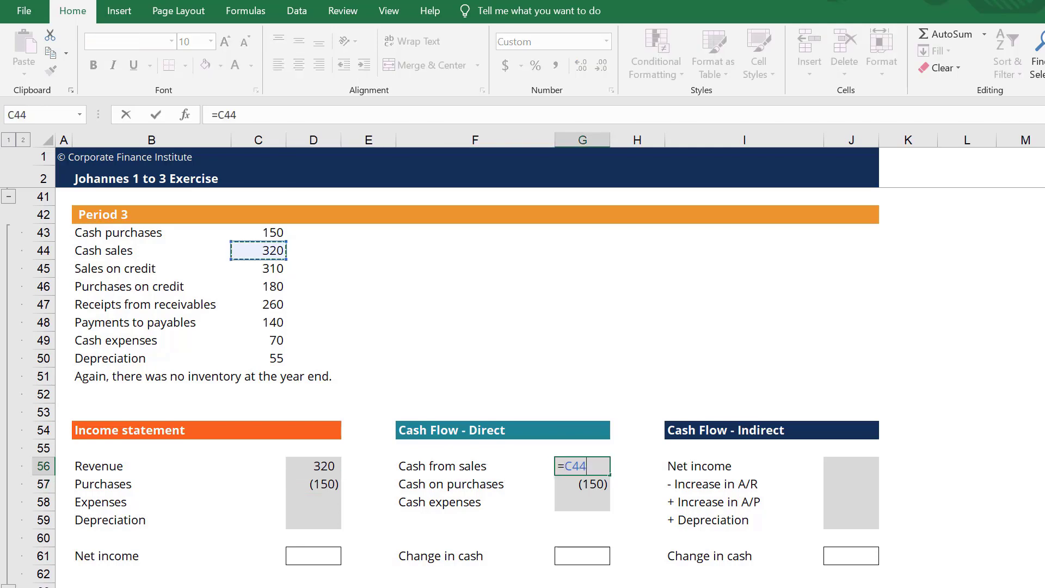
{"action": "key", "text": "Return"}
{"action": "key", "text": "Left"}
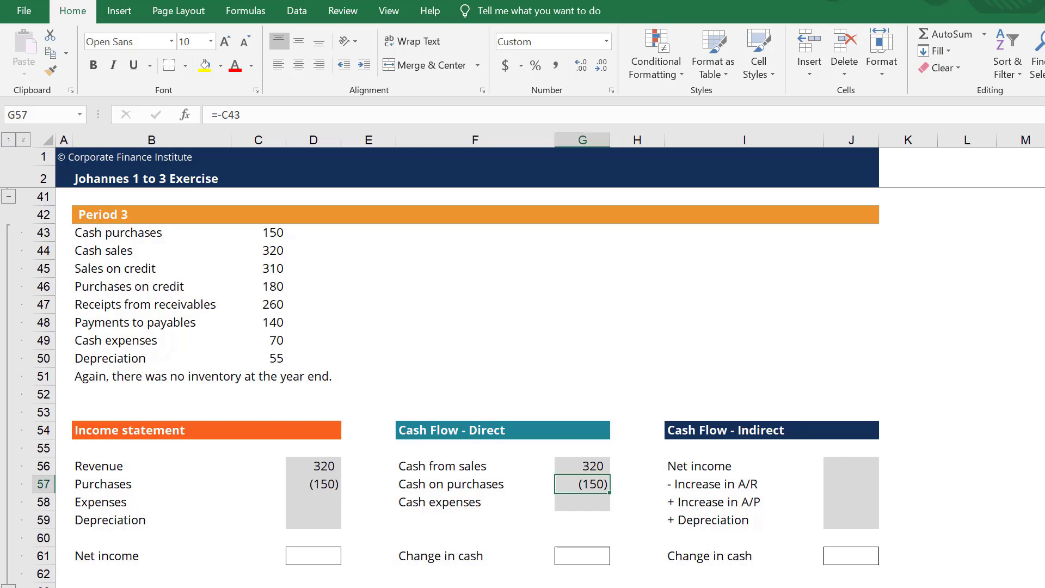
Step: Extend the income statement's Revenue formula to add sales on credit, making it =C44+C45
{"action": "key", "text": "Up"}
{"action": "key", "text": "Left"}
{"action": "key", "text": "Left"}
{"action": "key", "text": "Left"}
{"action": "key", "text": "F2"}
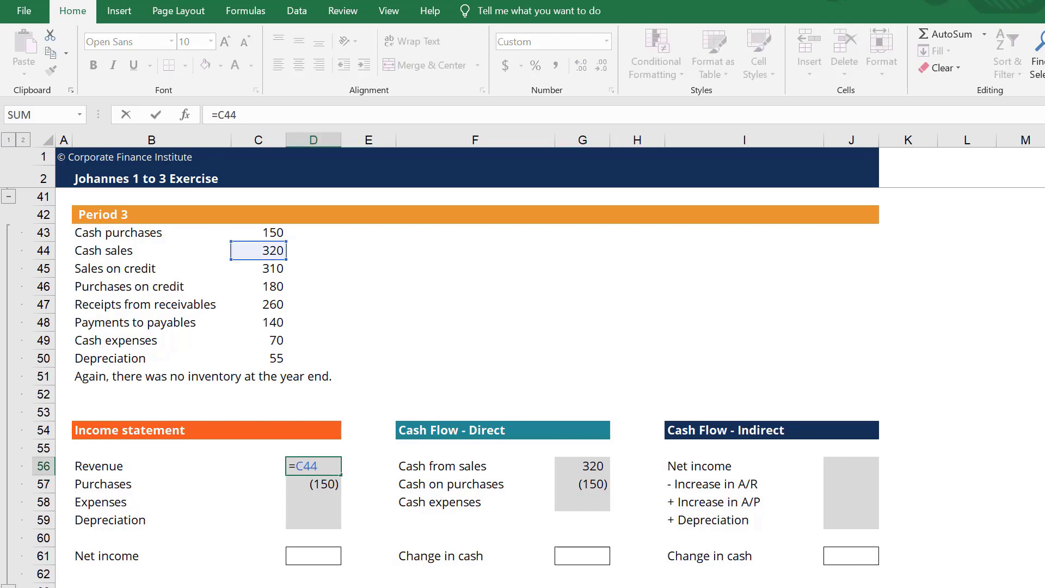
{"action": "type", "text": "+"}
{"action": "left_click", "coordinate": [259, 268]}
{"action": "key", "text": "Return"}
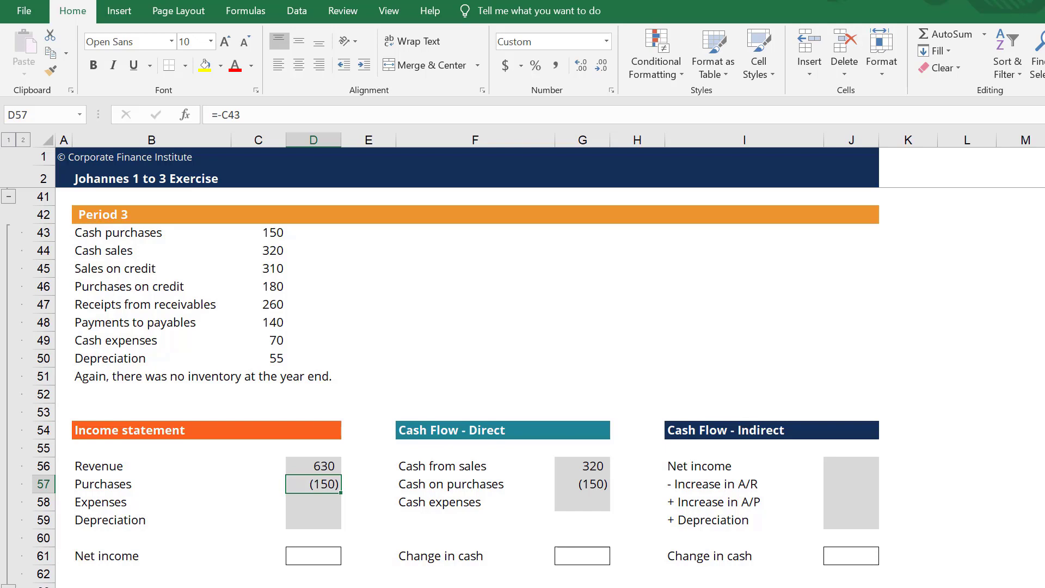
Step: Extend the income statement's Purchases formula to subtract purchases on credit, making it =-C43-C46
{"action": "key", "text": "F2"}
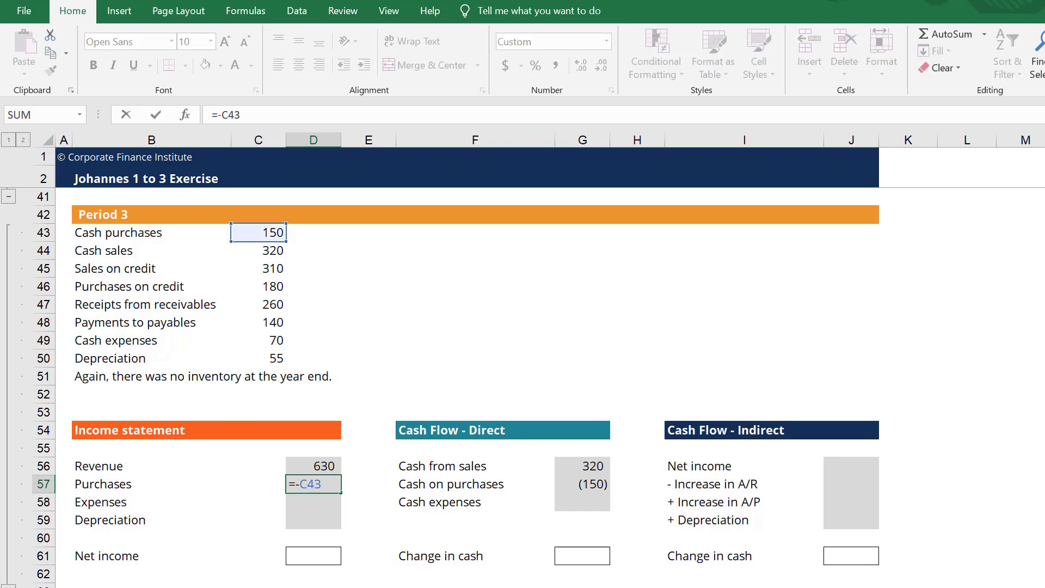
{"action": "type", "text": "-"}
{"action": "left_click", "coordinate": [259, 286]}
{"action": "key", "text": "Return"}
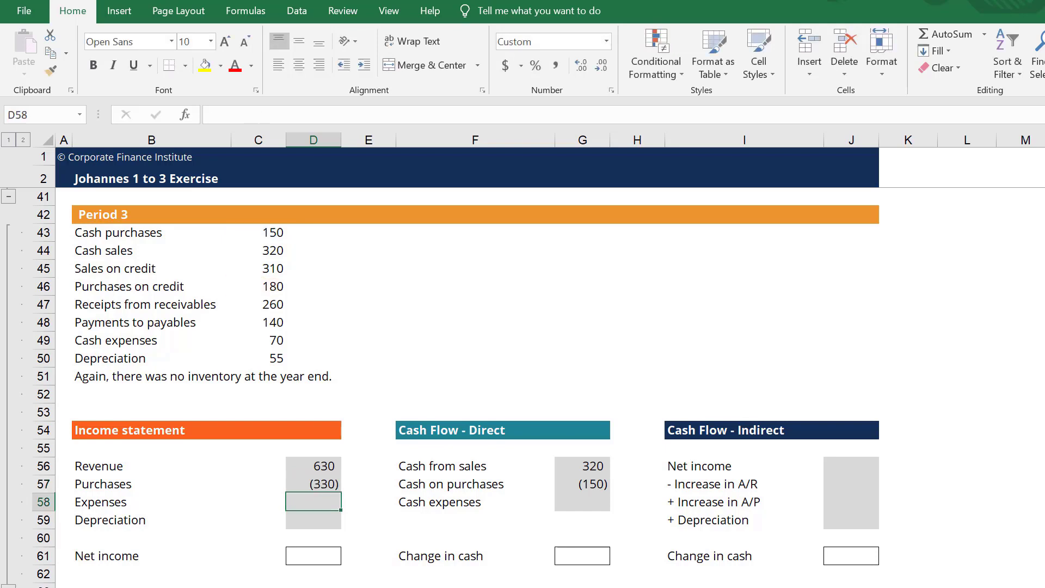
{"action": "key", "text": "Up"}
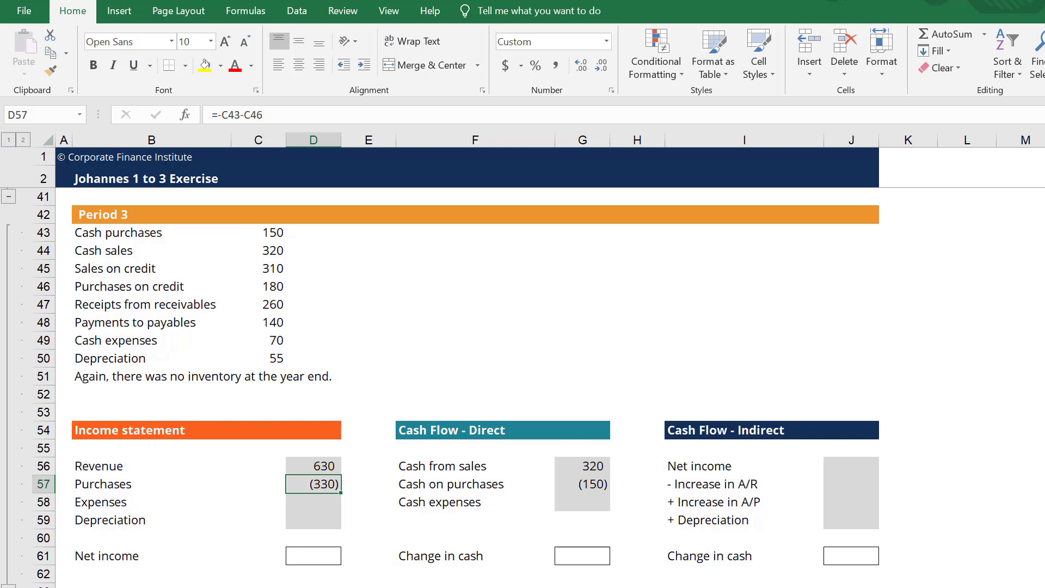
Step: Extend the Cash from sales formula to add receipts from receivables, making it =C44+C47
{"action": "left_click", "coordinate": [583, 466]}
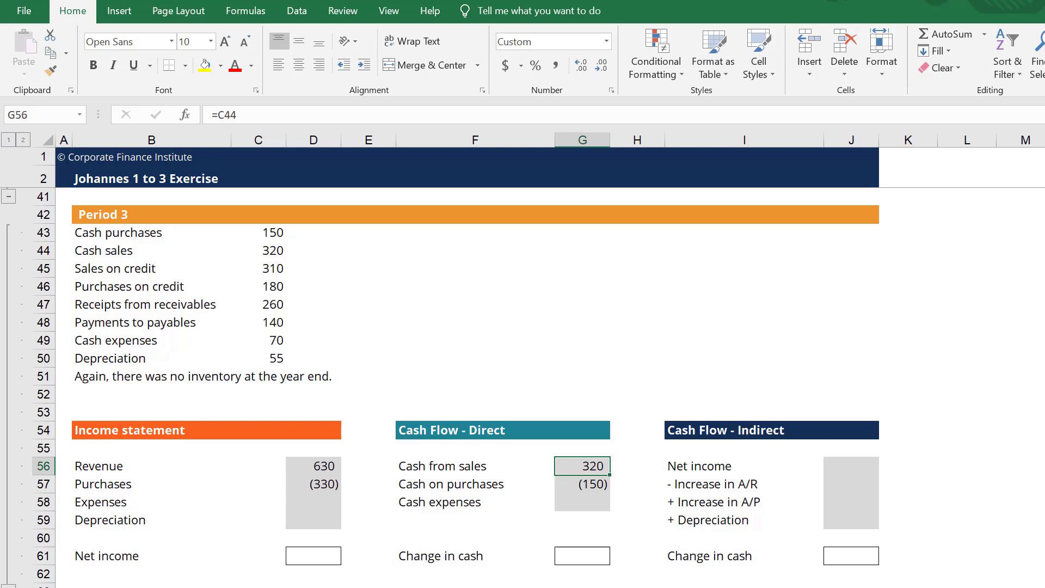
{"action": "key", "text": "F2"}
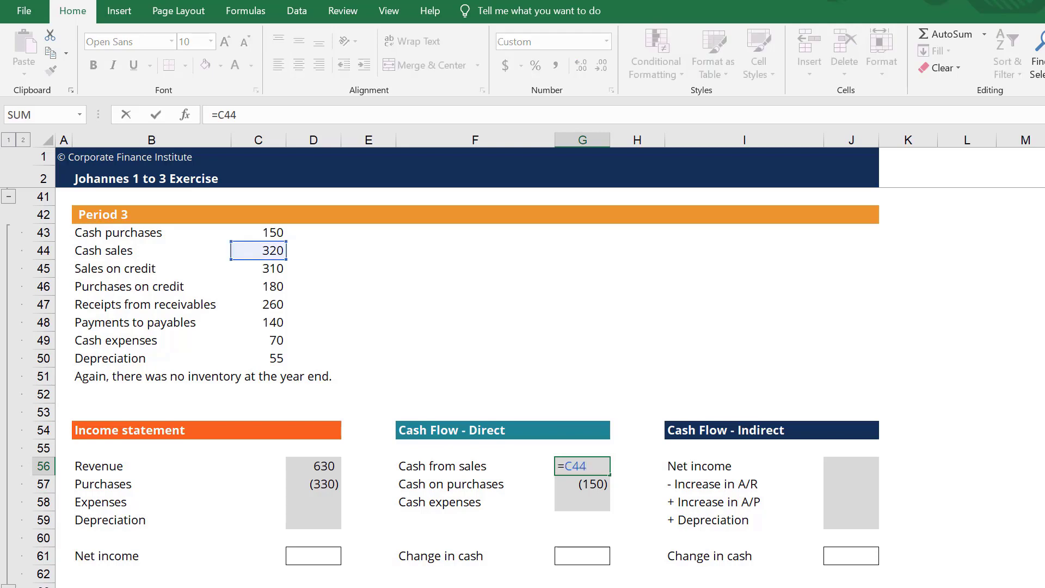
{"action": "type", "text": "+"}
{"action": "left_click", "coordinate": [258, 304]}
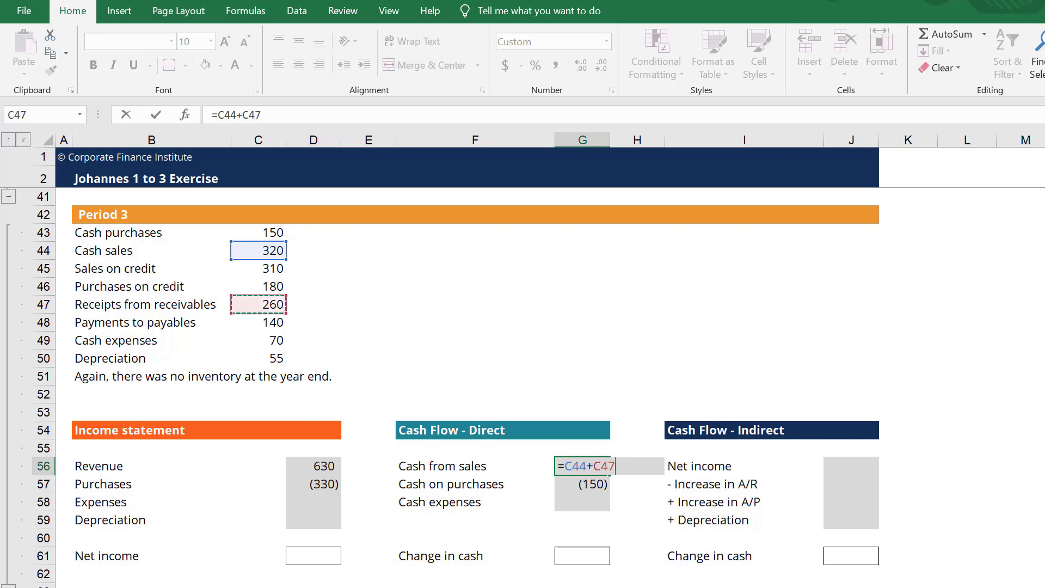
{"action": "key", "text": "Return"}
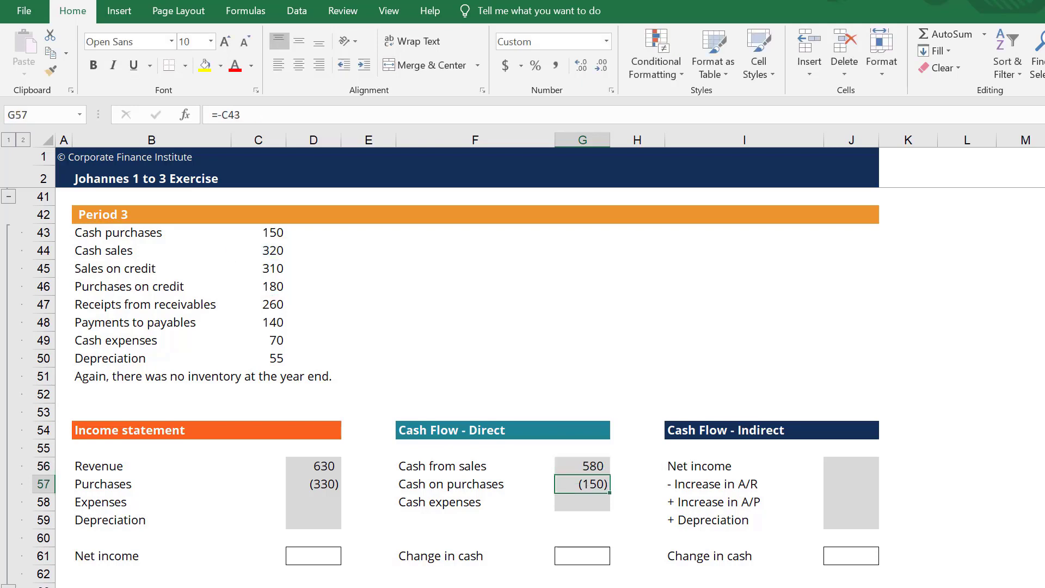
{"action": "key", "text": "Up"}
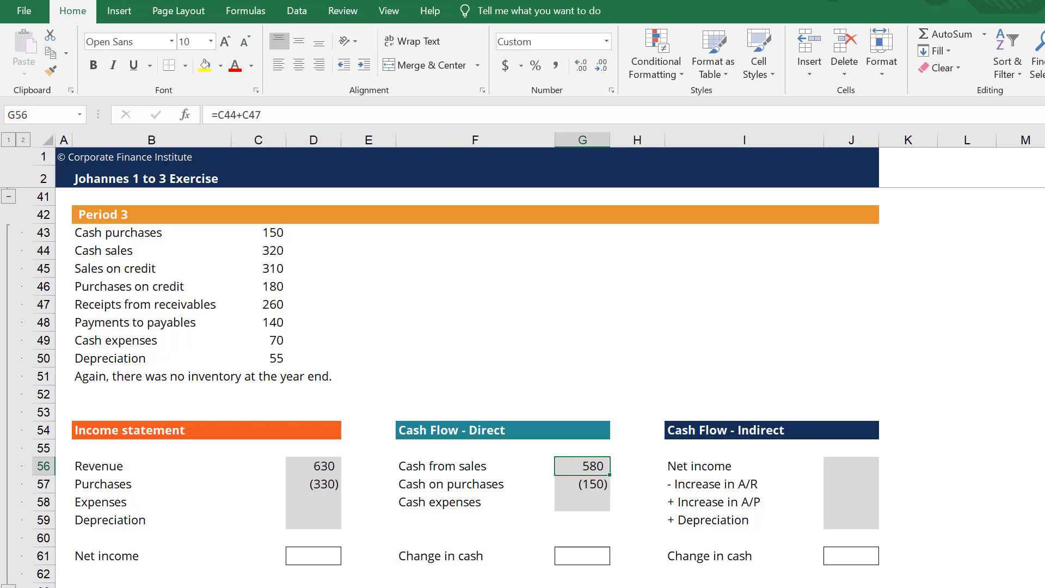
Step: Extend the Cash on purchases formula to subtract payments to payables, making it =-C43-C48
{"action": "key", "text": "Down"}
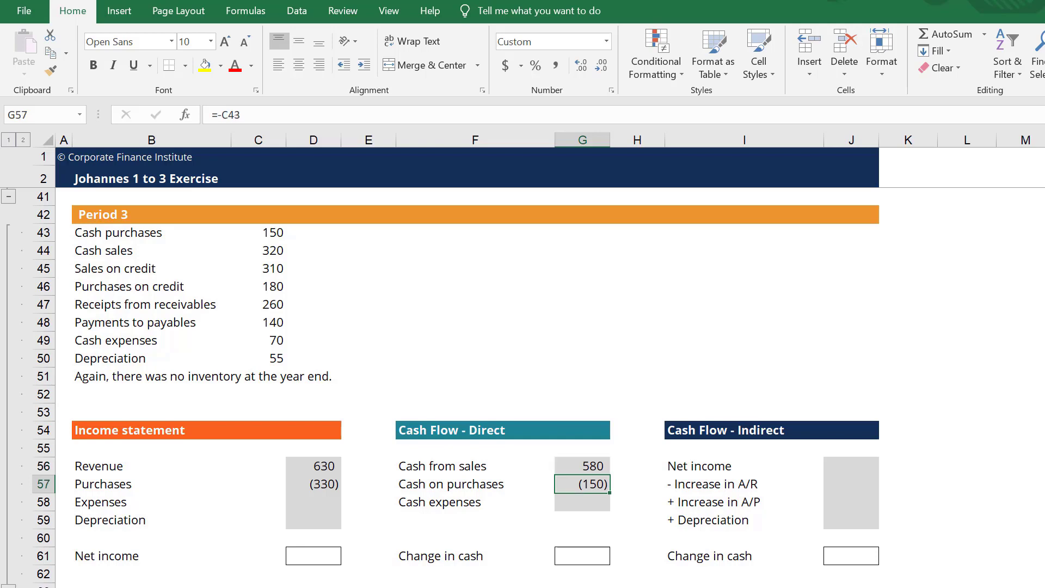
{"action": "key", "text": "F2"}
{"action": "type", "text": "-"}
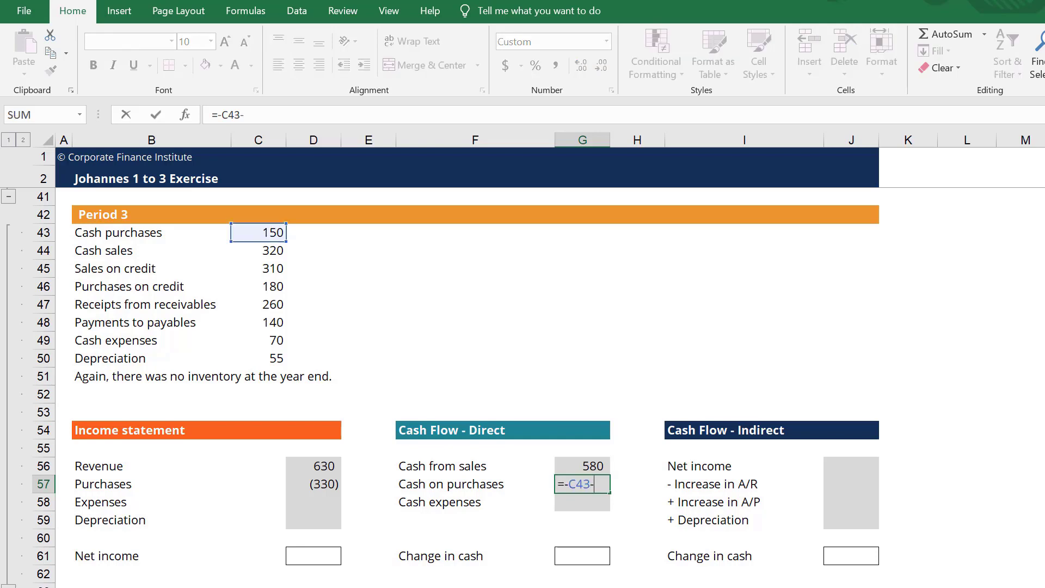
{"action": "left_click", "coordinate": [258, 322]}
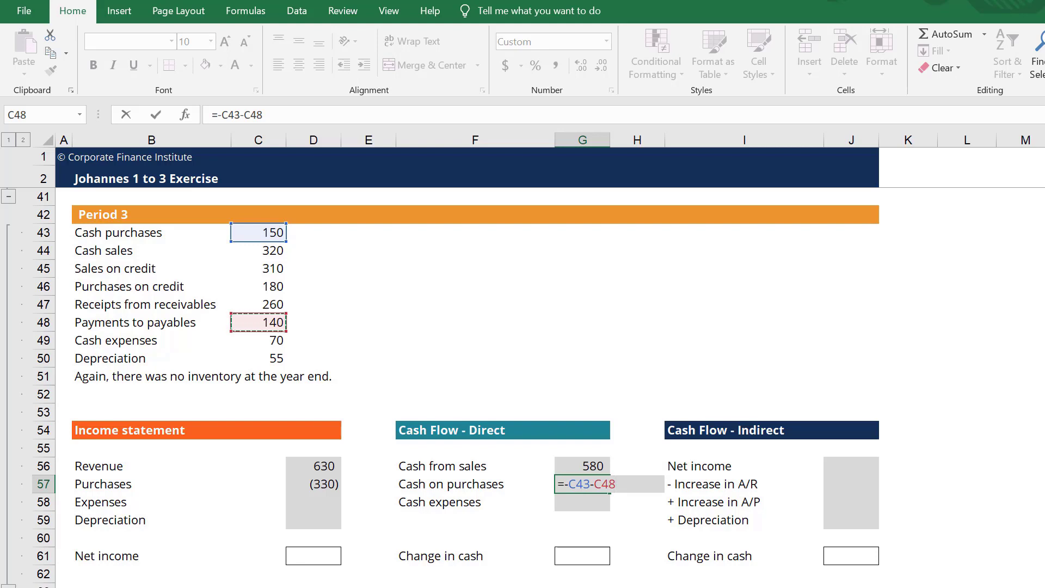
{"action": "key", "text": "Return"}
{"action": "key", "text": "Up"}
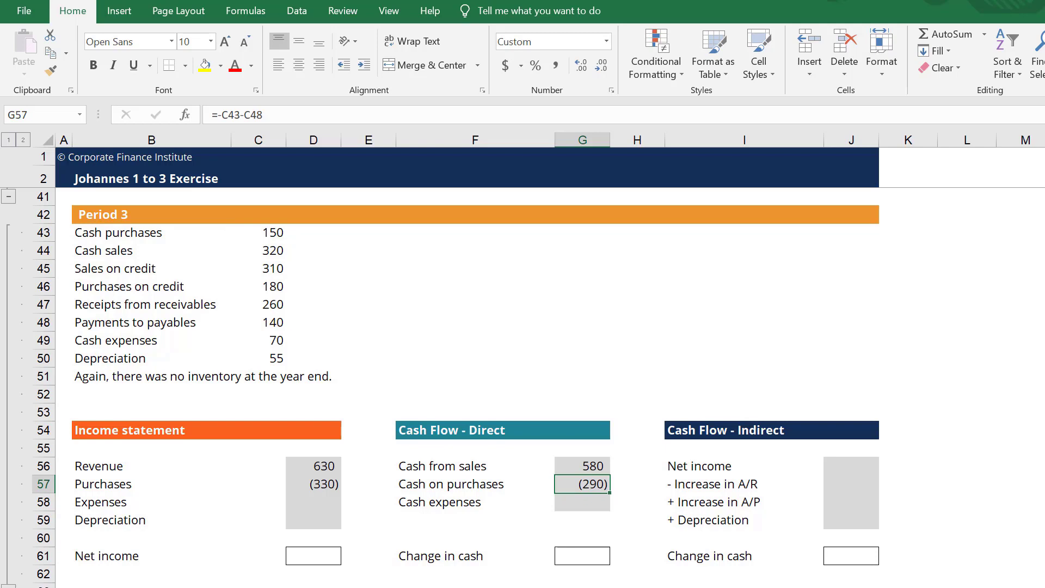
Step: Enter Expenses in the income statement (D58) as the negative of cash expenses with =-C49
{"action": "key", "text": "Left"}
{"action": "key", "text": "Left"}
{"action": "key", "text": "Left"}
{"action": "key", "text": "Down"}
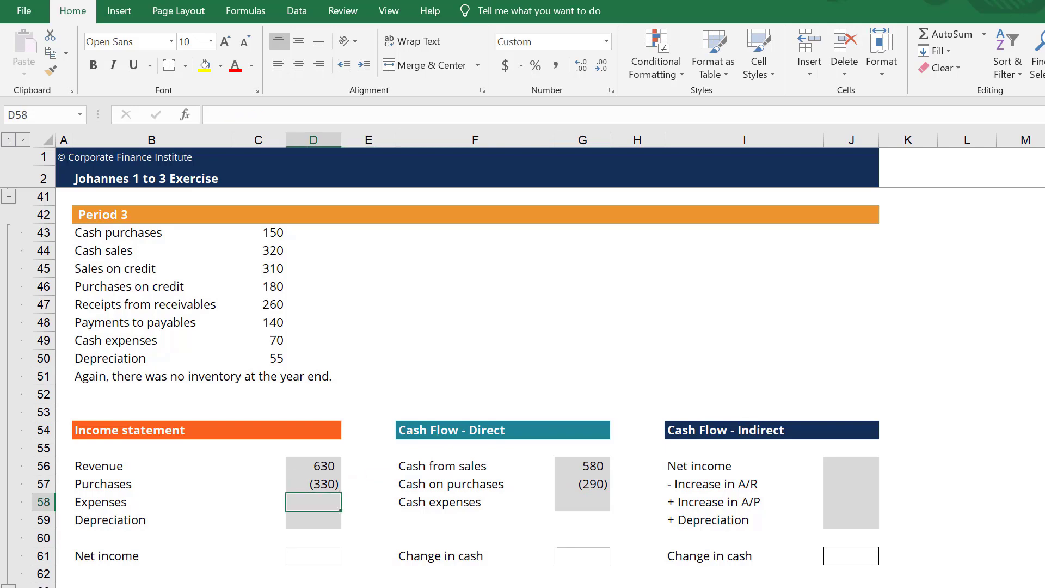
{"action": "type", "text": "=-"}
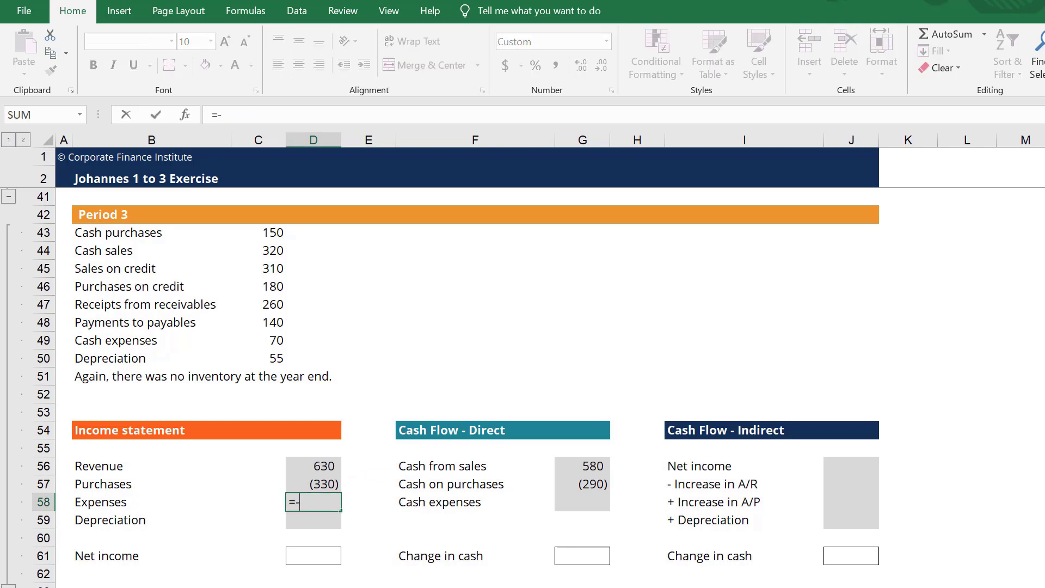
{"action": "left_click", "coordinate": [259, 340]}
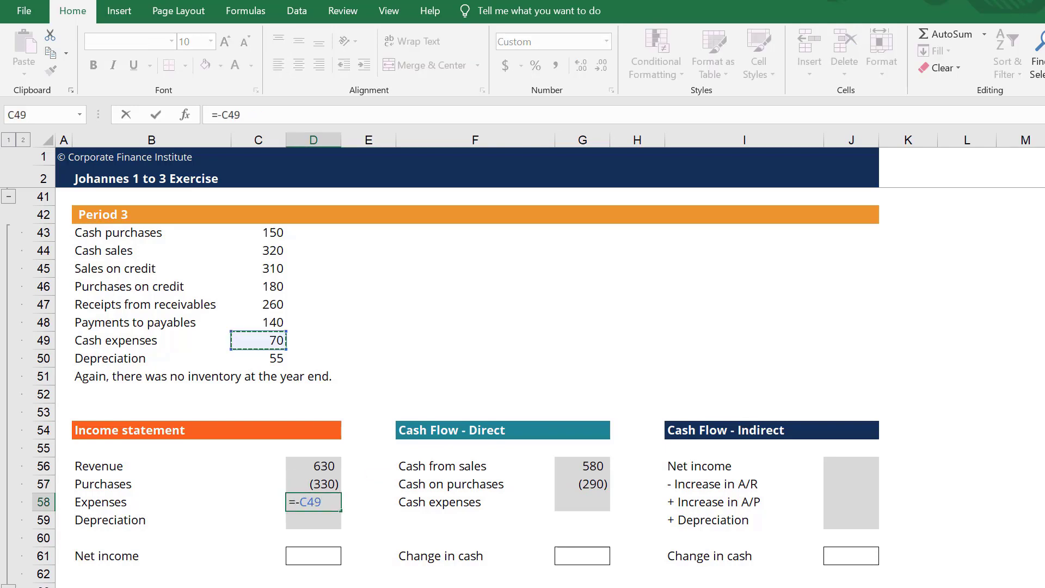
{"action": "key", "text": "Return"}
Step: Enter Cash expenses in the direct cash flow (G58) as the negative of Period 3 cash expenses with =-C49
{"action": "key", "text": "Up"}
{"action": "key", "text": "Right"}
{"action": "key", "text": "Right"}
{"action": "key", "text": "Right"}
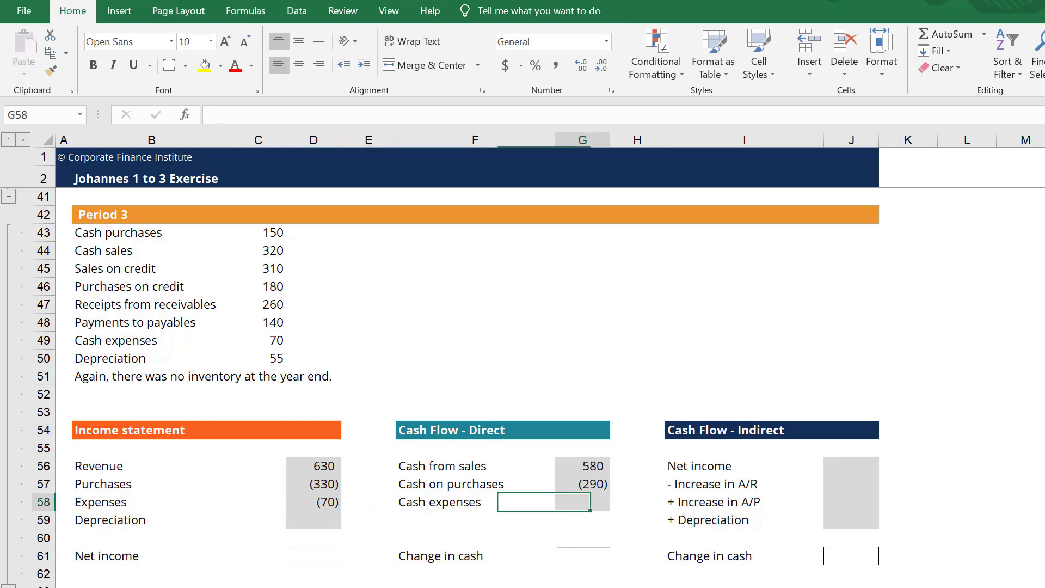
{"action": "type", "text": "=-"}
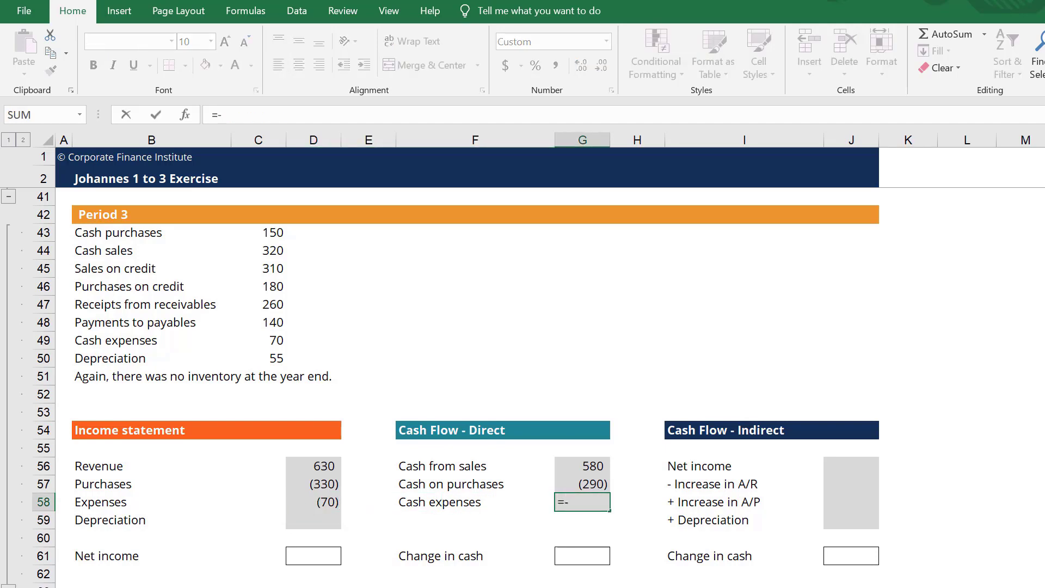
{"action": "key", "text": "Left"}
{"action": "key", "text": "Left"}
{"action": "key", "text": "Left"}
{"action": "key", "text": "Left"}
{"action": "key", "text": "Up"}
{"action": "key", "text": "Up"}
{"action": "key", "text": "Up"}
{"action": "key", "text": "Up"}
{"action": "key", "text": "Up"}
{"action": "key", "text": "Up"}
{"action": "key", "text": "Up"}
{"action": "key", "text": "Up"}
{"action": "key", "text": "Up"}
{"action": "key", "text": "Return"}
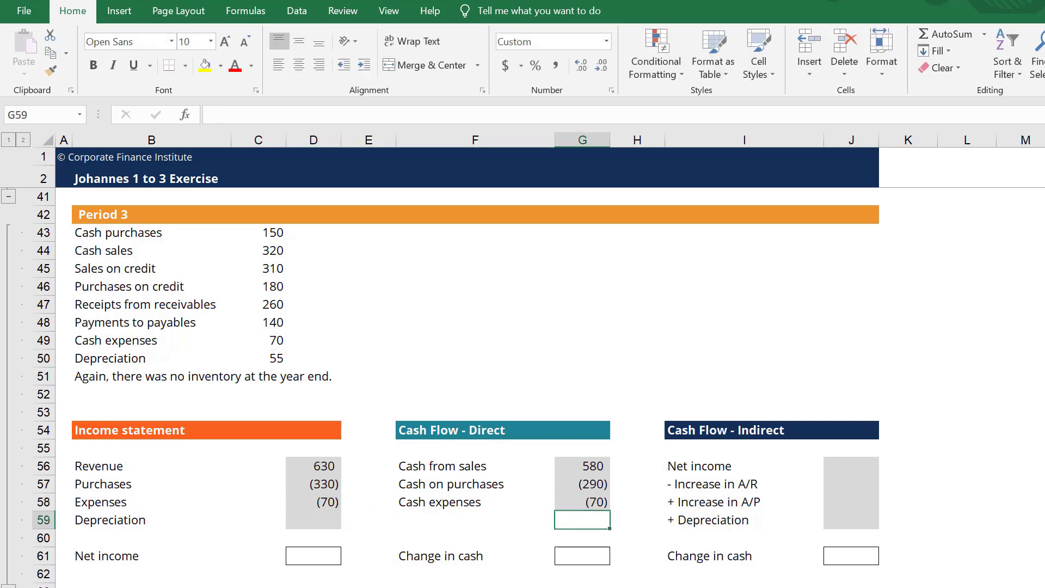
{"action": "key", "text": "Up"}
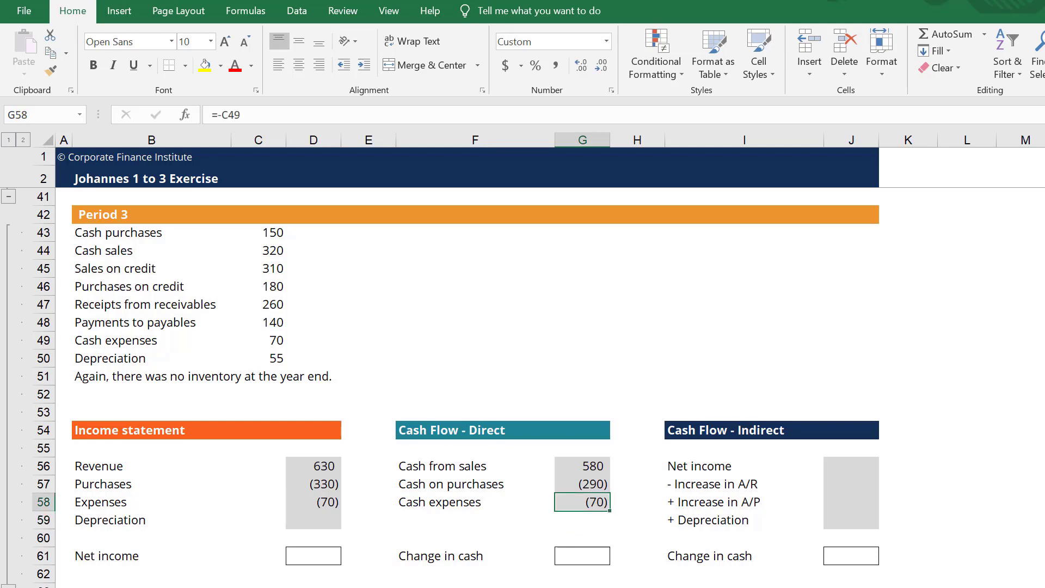
Step: Enter Depreciation in the income statement (D59) as the negative of Period 3 depreciation with =-C50
{"action": "key", "text": "Left"}
{"action": "key", "text": "Left"}
{"action": "key", "text": "Left"}
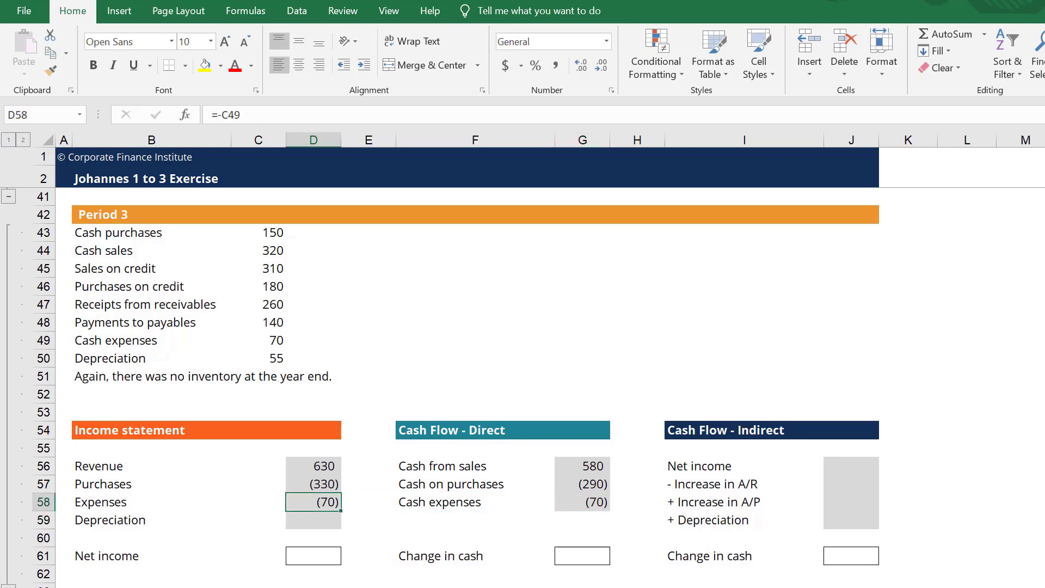
{"action": "key", "text": "Down"}
{"action": "type", "text": "=-"}
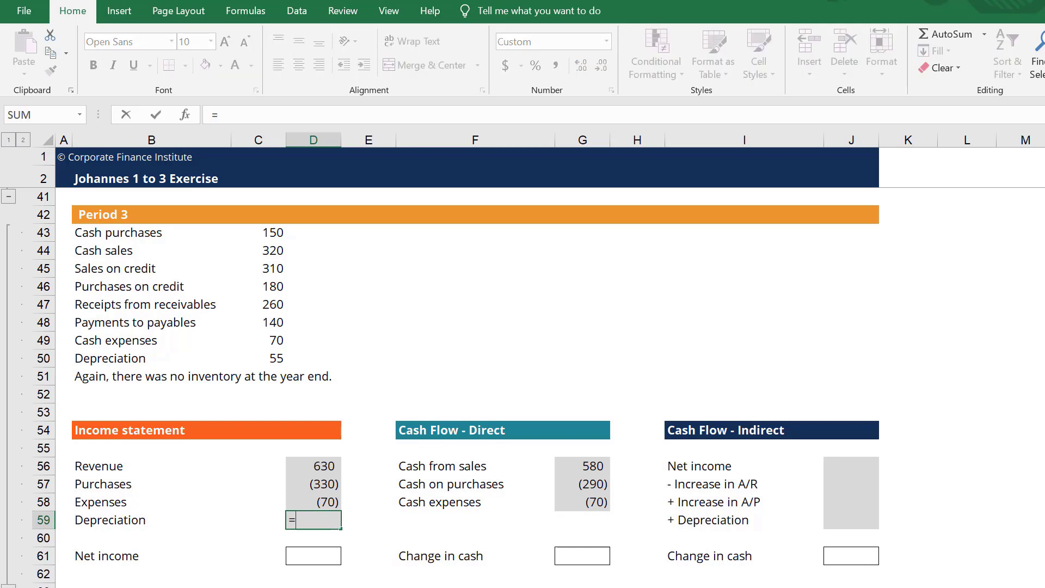
{"action": "key", "text": "Left"}
{"action": "key", "text": "Up"}
{"action": "key", "text": "Up"}
{"action": "key", "text": "Up"}
{"action": "key", "text": "Up"}
{"action": "key", "text": "Up"}
{"action": "key", "text": "Up"}
{"action": "key", "text": "Up"}
{"action": "key", "text": "Up"}
{"action": "key", "text": "Up"}
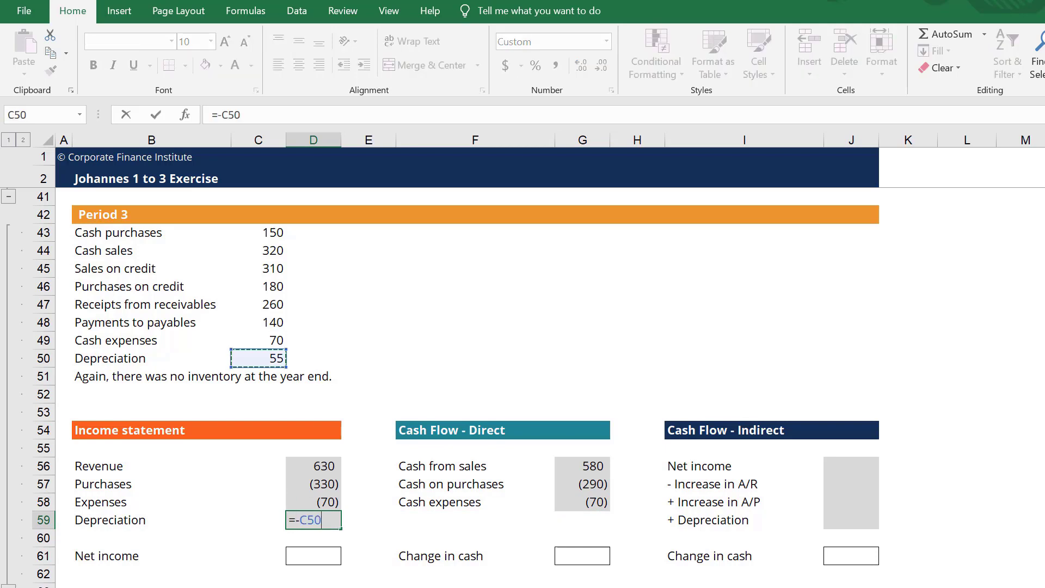
{"action": "key", "text": "Return"}
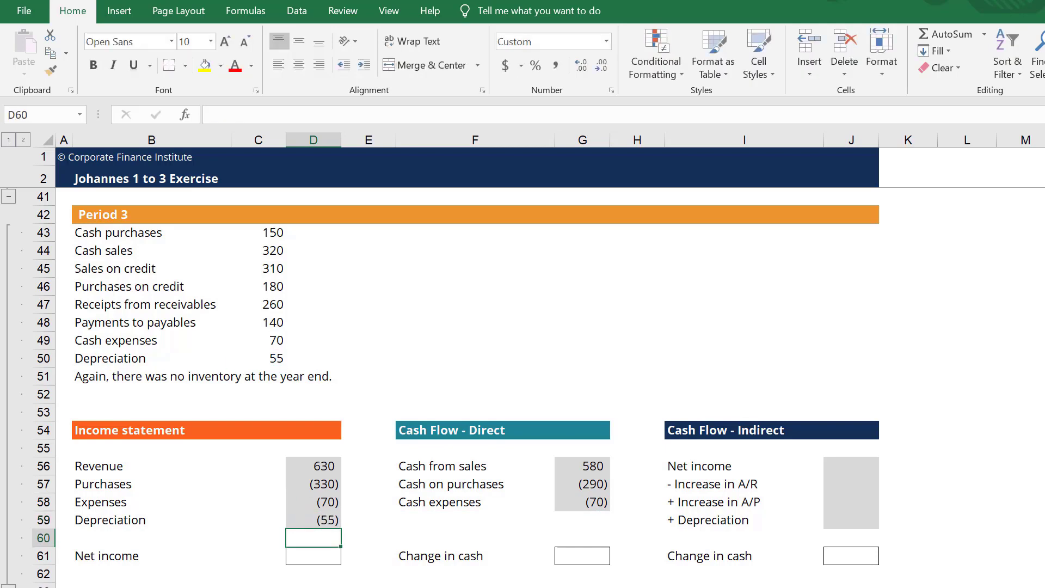
{"action": "key", "text": "Up"}
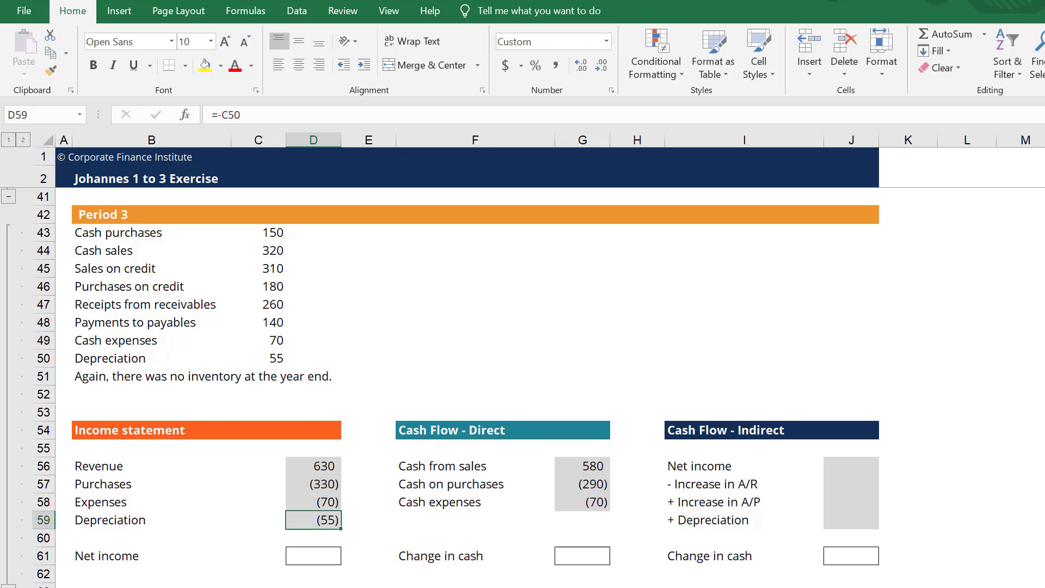
Step: Calculate Net income in the income statement (D61) by totalling the lines above with =SUM(D56:D59)
{"action": "key", "text": "Down"}
{"action": "key", "text": "Down"}
{"action": "type", "text": "="}
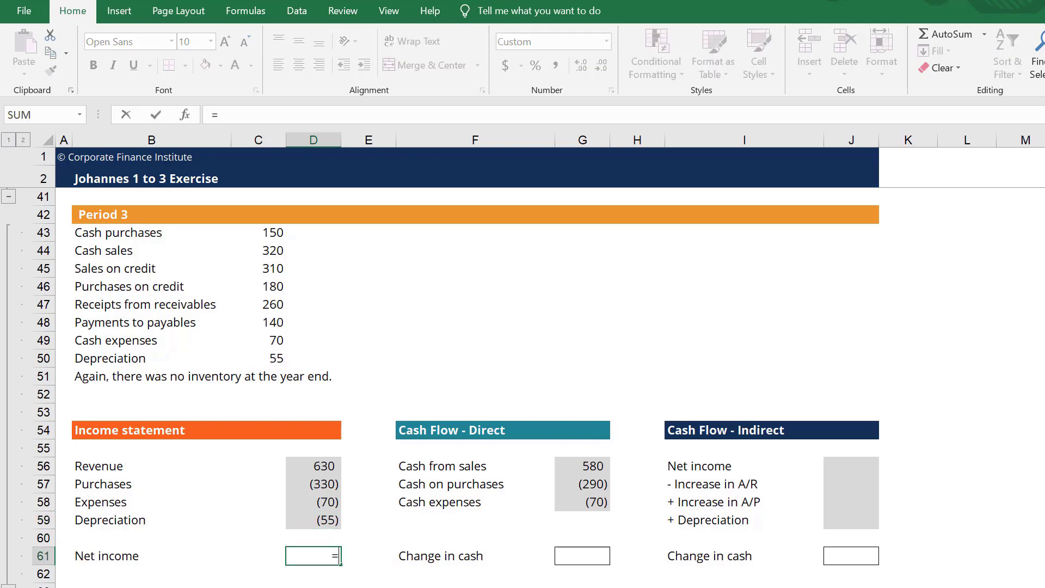
{"action": "type", "text": "sum("}
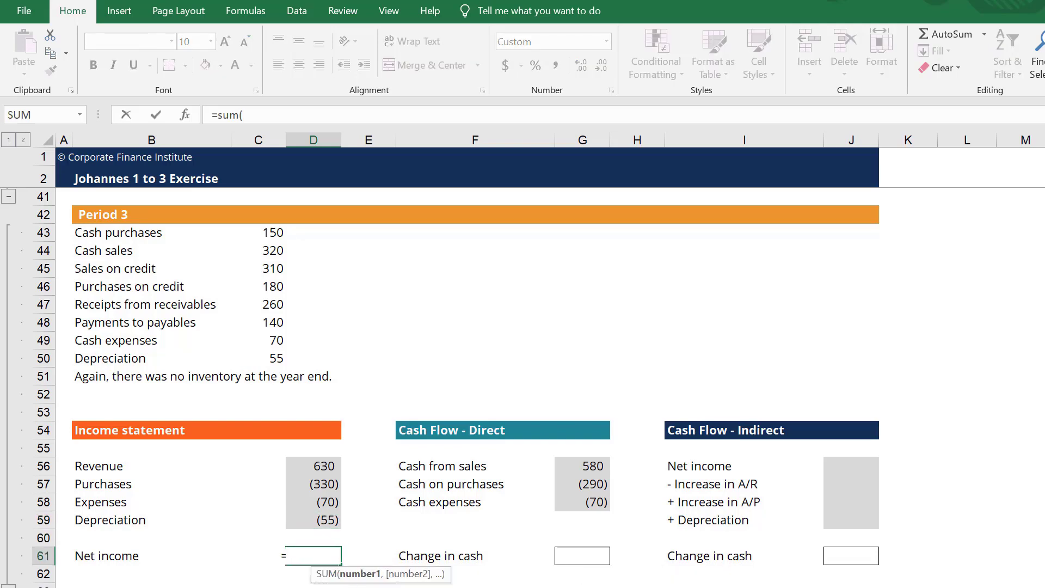
{"action": "key", "text": "Up"}
{"action": "key", "text": "Up"}
{"action": "key", "text": "shift+Up"}
{"action": "key", "text": "shift+Up"}
{"action": "key", "text": "shift+Up"}
{"action": "type", "text": ")"}
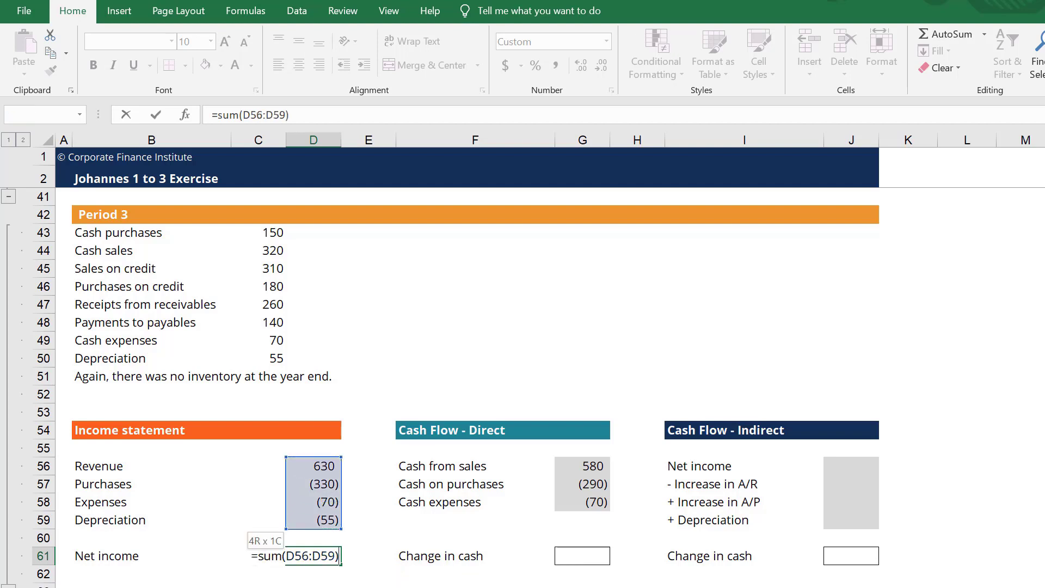
{"action": "key", "text": "Return"}
{"action": "key", "text": "Up"}
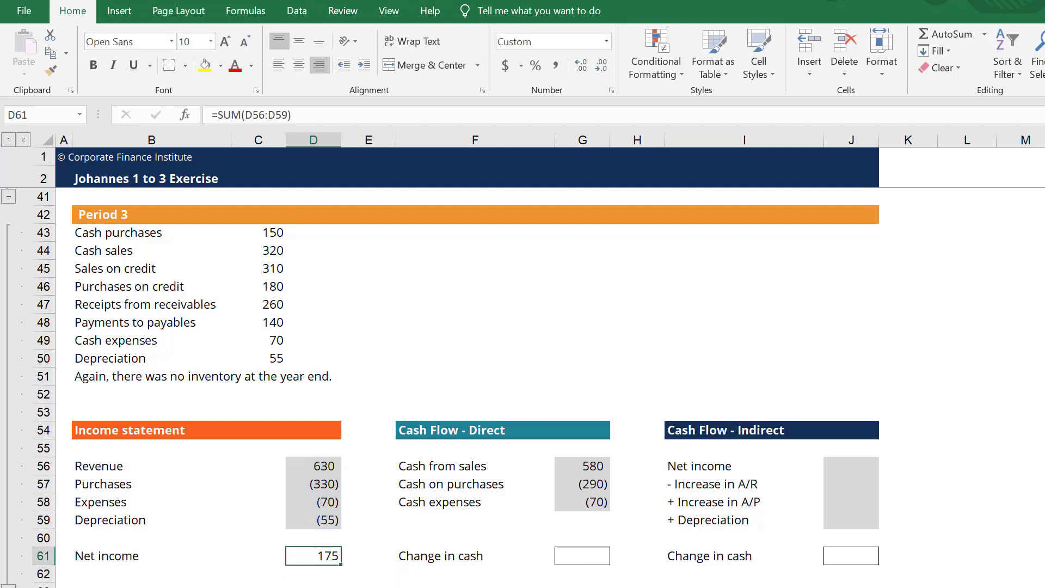
Step: Calculate Change in cash in the direct cash flow (G61) by totalling its cash lines with =SUM(G56:G58)
{"action": "key", "text": "Right"}
{"action": "key", "text": "Right"}
{"action": "key", "text": "Right"}
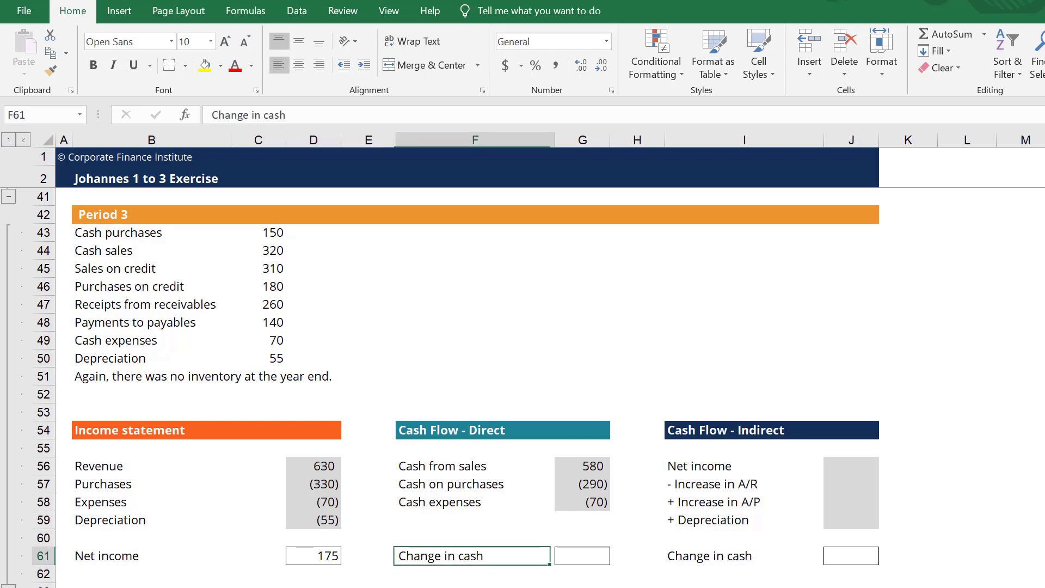
{"action": "type", "text": "=sum("}
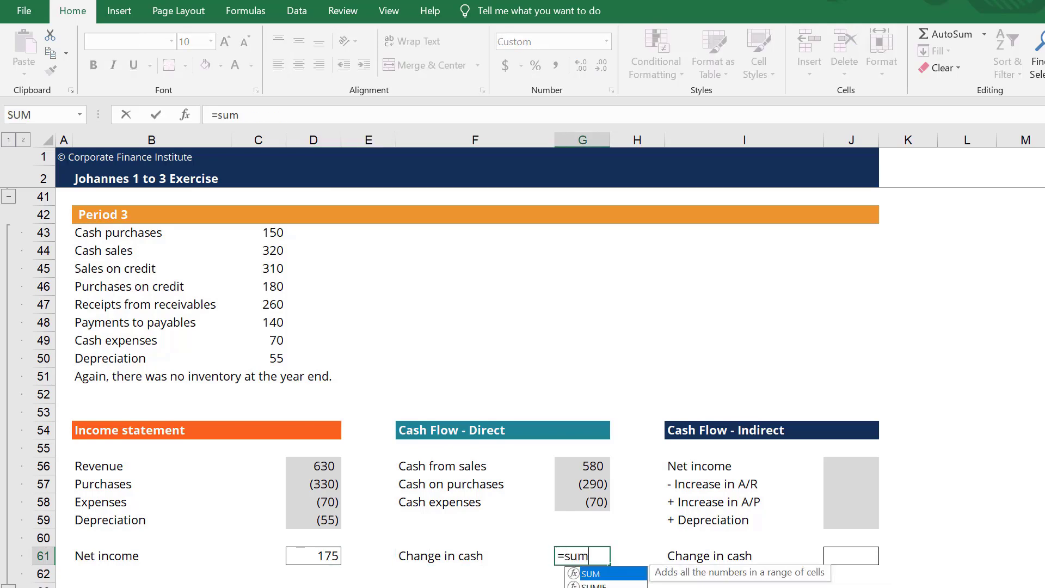
{"action": "key", "text": "Up"}
{"action": "key", "text": "Up"}
{"action": "key", "text": "Up"}
{"action": "key", "text": "shift+Up"}
{"action": "key", "text": "shift+Up"}
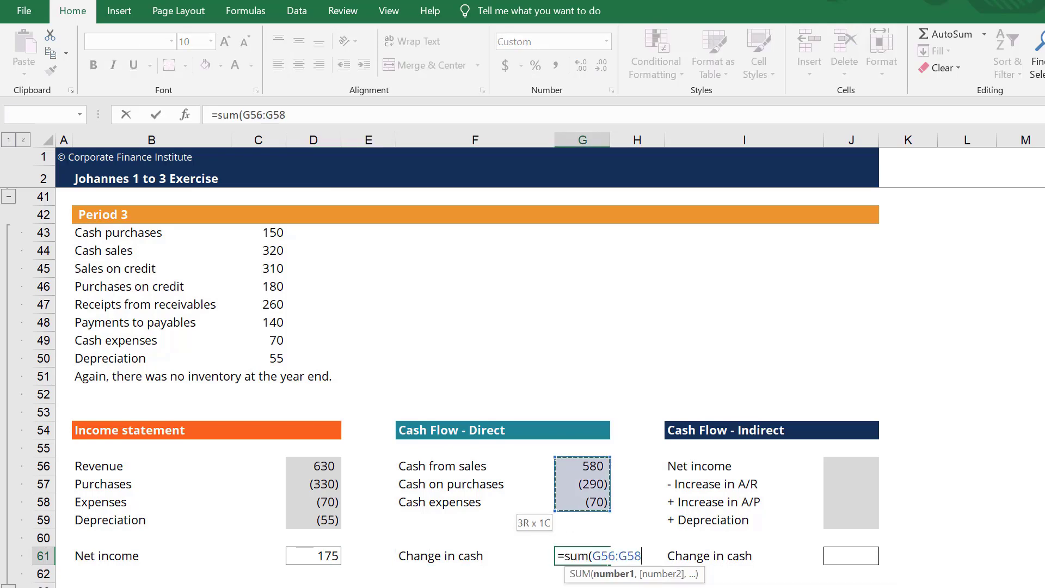
{"action": "key", "text": "Return"}
{"action": "key", "text": "Up"}
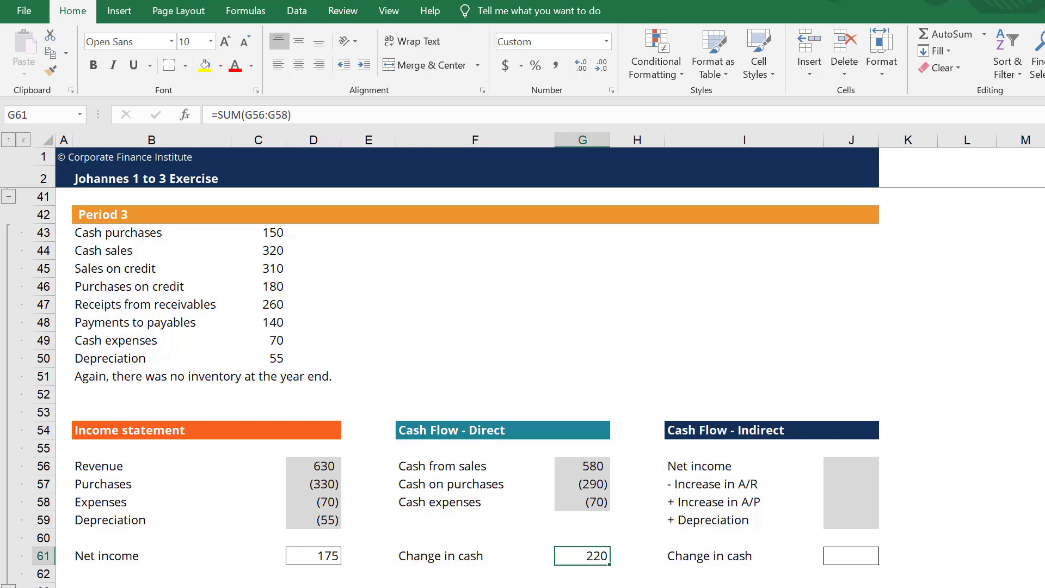
Step: Link Net income in the indirect cash flow (J56) to the income statement's net income with =D61
{"action": "key", "text": "Up"}
{"action": "key", "text": "Up"}
{"action": "key", "text": "Up"}
{"action": "key", "text": "Up"}
{"action": "key", "text": "Up"}
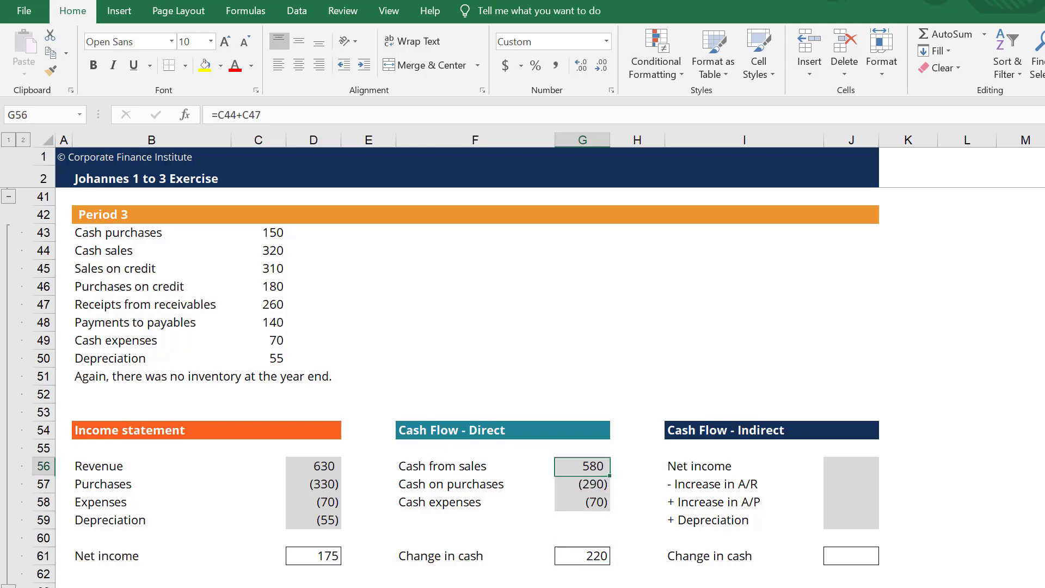
{"action": "key", "text": "Right"}
{"action": "key", "text": "Right"}
{"action": "key", "text": "Right"}
{"action": "type", "text": "="}
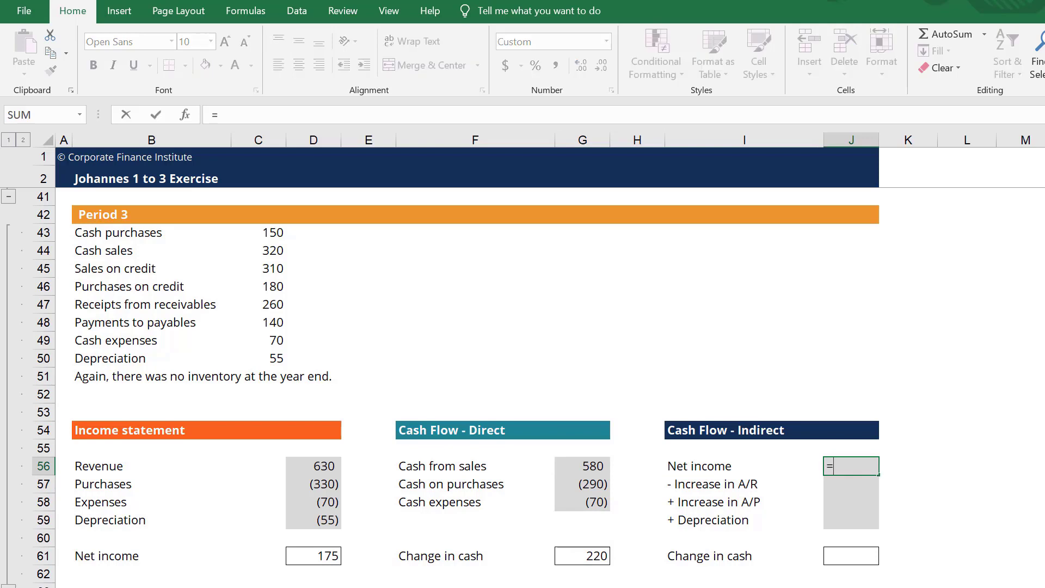
{"action": "left_click", "coordinate": [313, 556]}
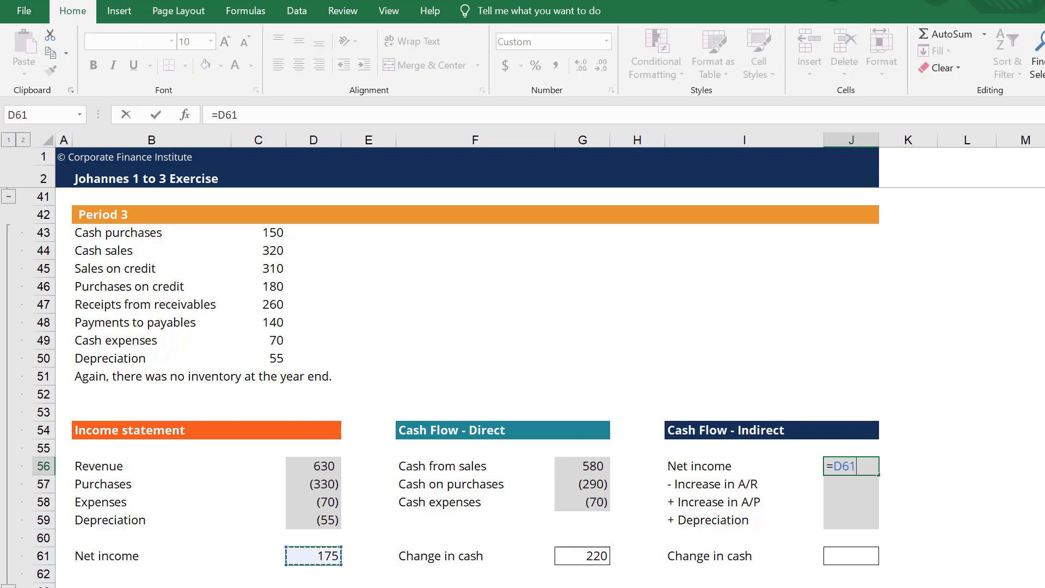
{"action": "key", "text": "Return"}
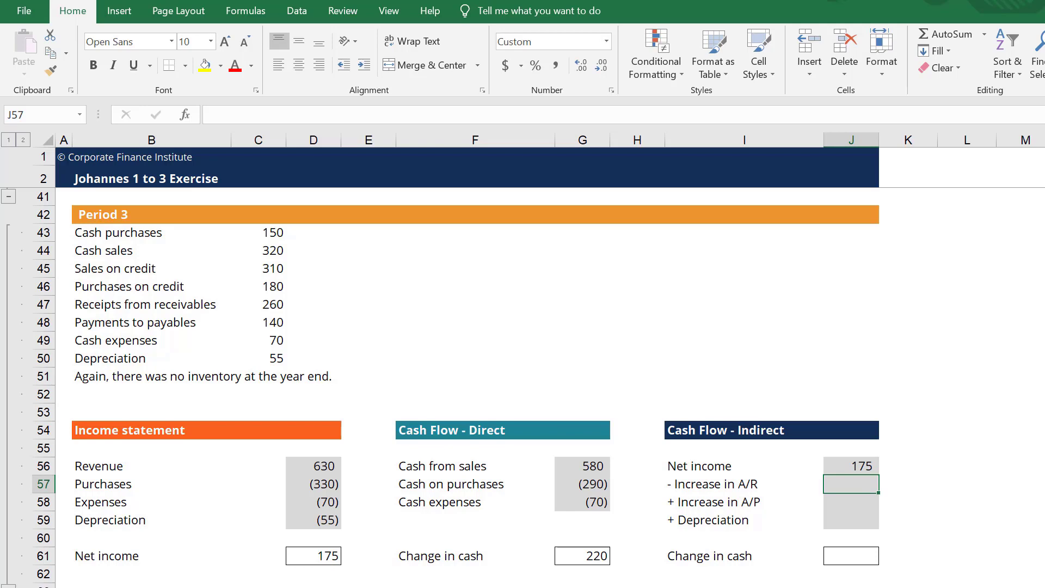
Step: Enter the Increase in A/R adjustment (J57) as the negative of revenue minus cash from sales with =0-(D56-G56)
{"action": "key", "text": "Left"}
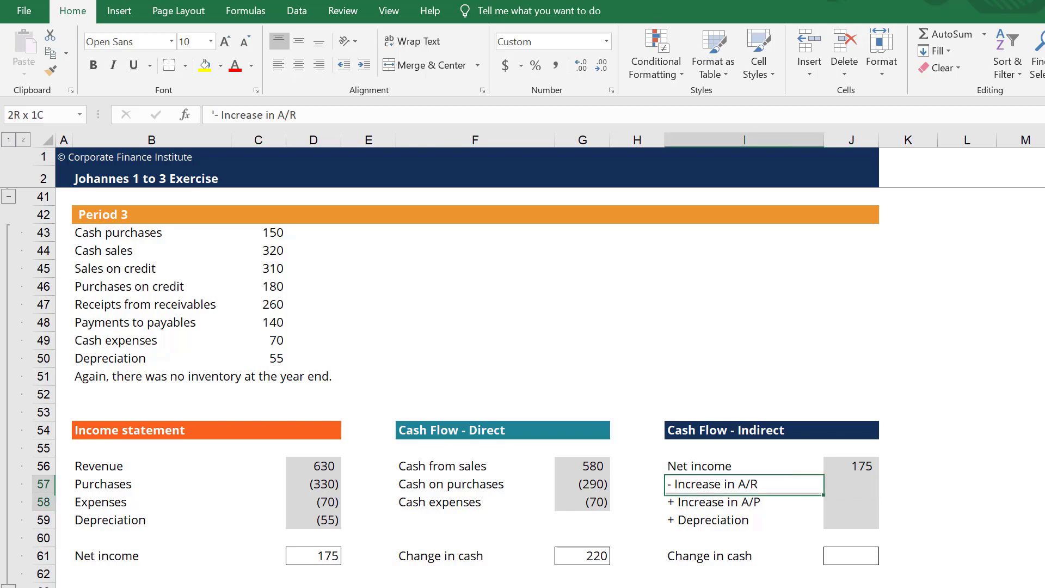
{"action": "key", "text": "shift+Down"}
{"action": "key", "text": "shift+Down"}
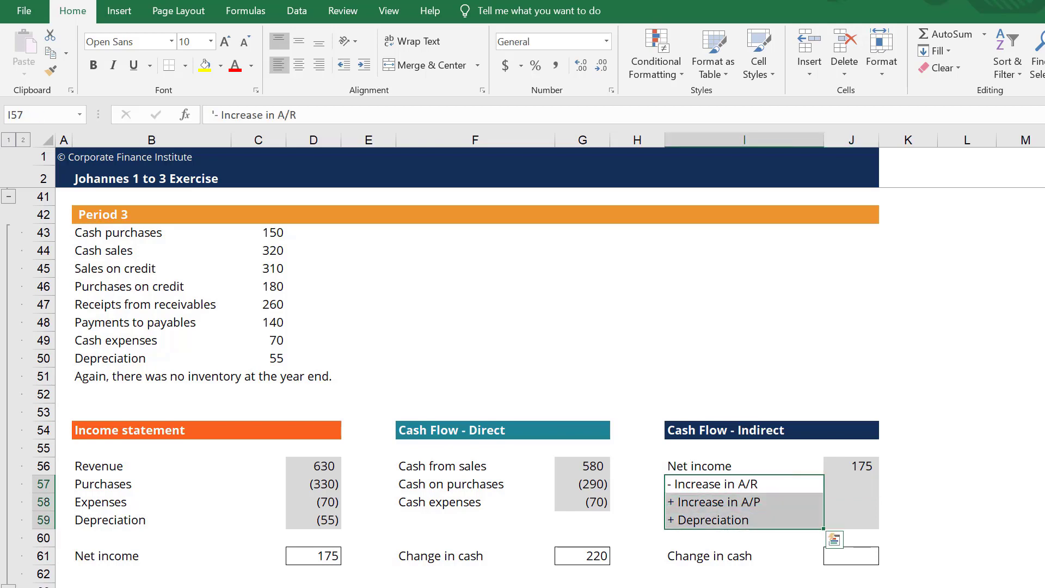
{"action": "key", "text": "Right"}
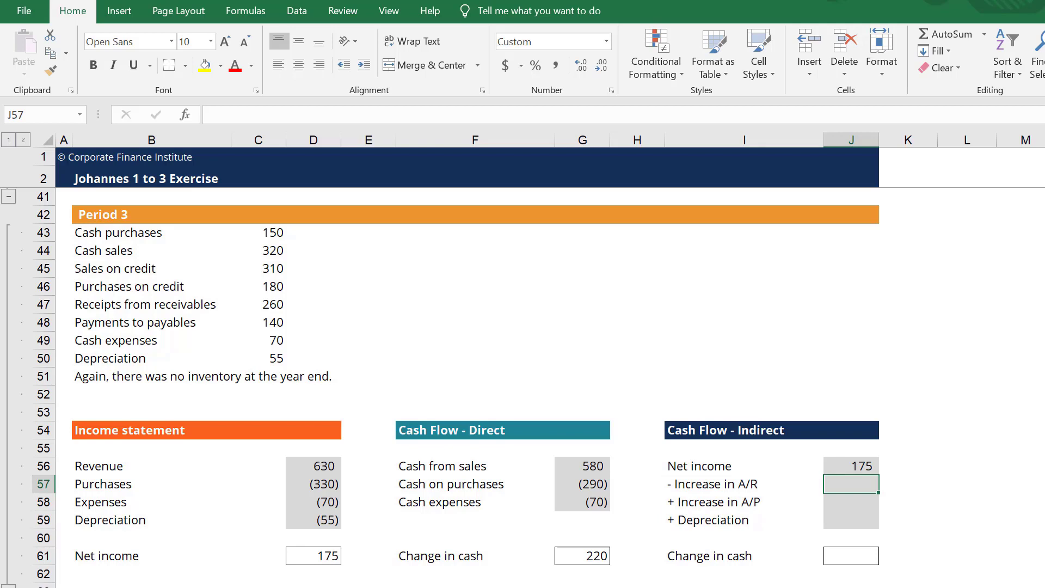
{"action": "type", "text": "=0"}
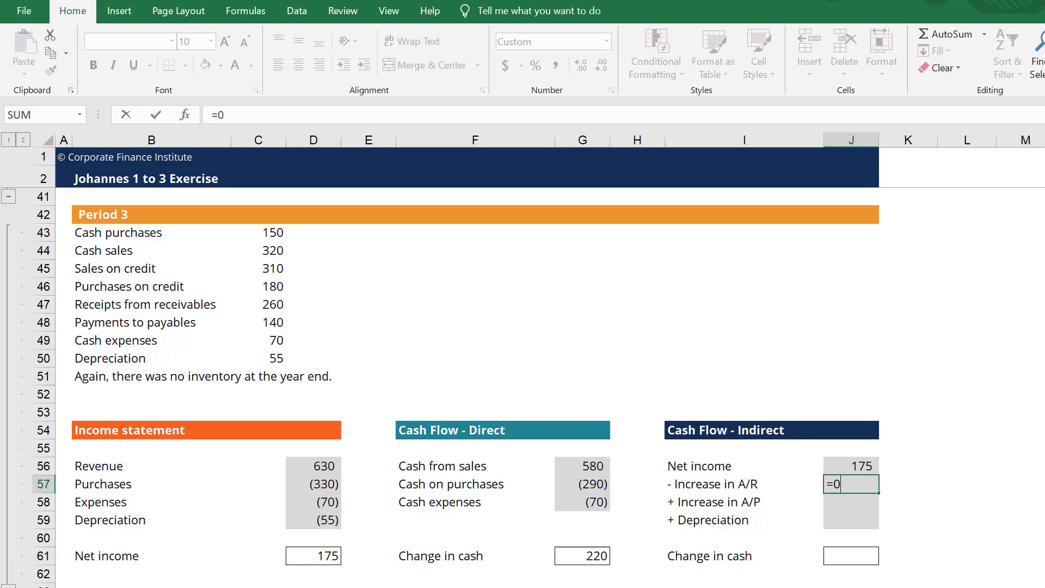
{"action": "type", "text": "-("}
{"action": "left_click", "coordinate": [314, 466]}
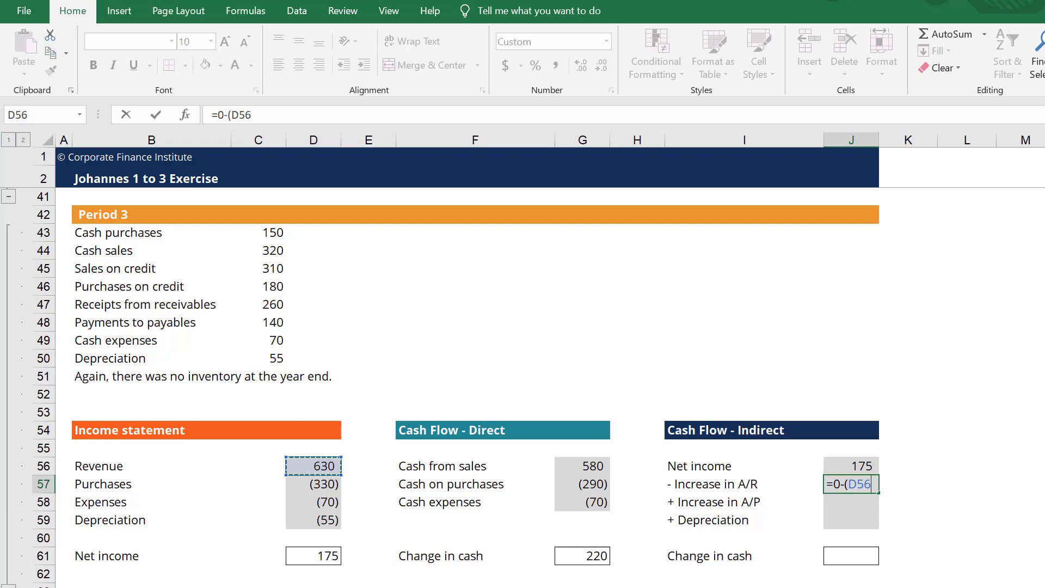
{"action": "type", "text": "-"}
{"action": "left_click", "coordinate": [583, 466]}
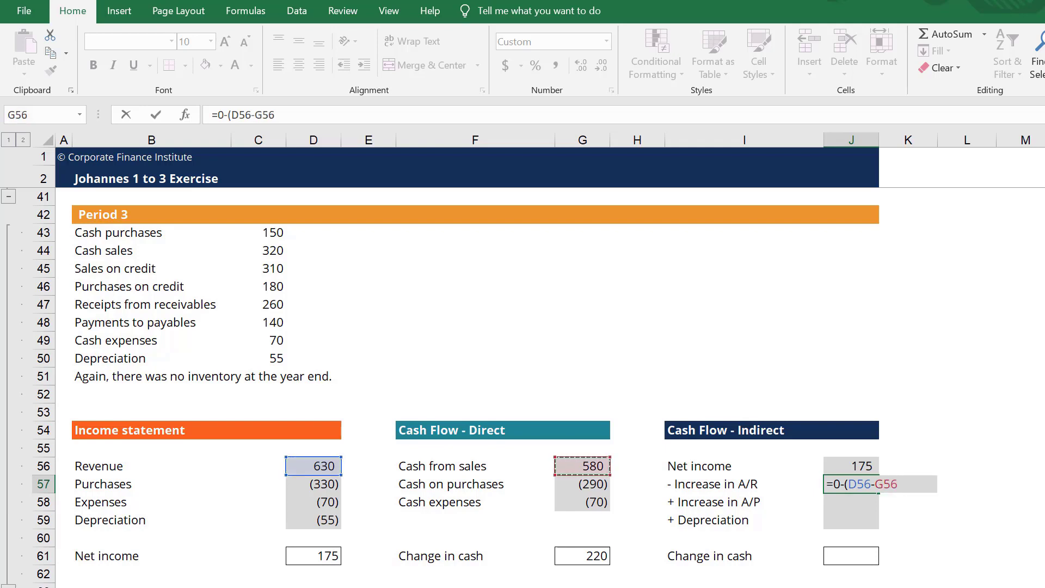
{"action": "type", "text": ")"}
{"action": "key", "text": "Return"}
{"action": "key", "text": "Up"}
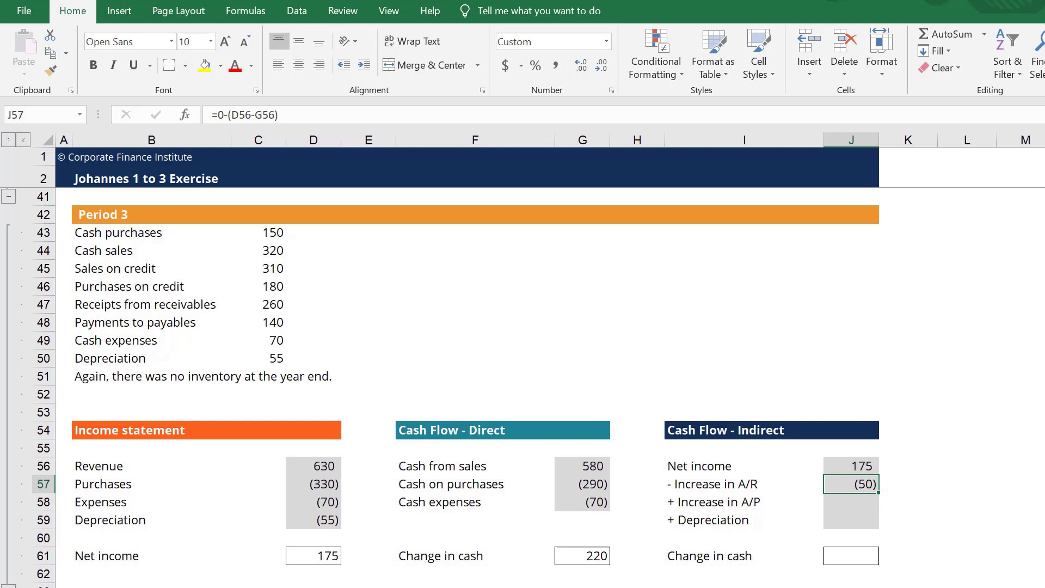
Step: Enter the Increase in A/P adjustment (J58) as the negative of purchases minus cash on purchases with =0-(D57-G57)
{"action": "key", "text": "Down"}
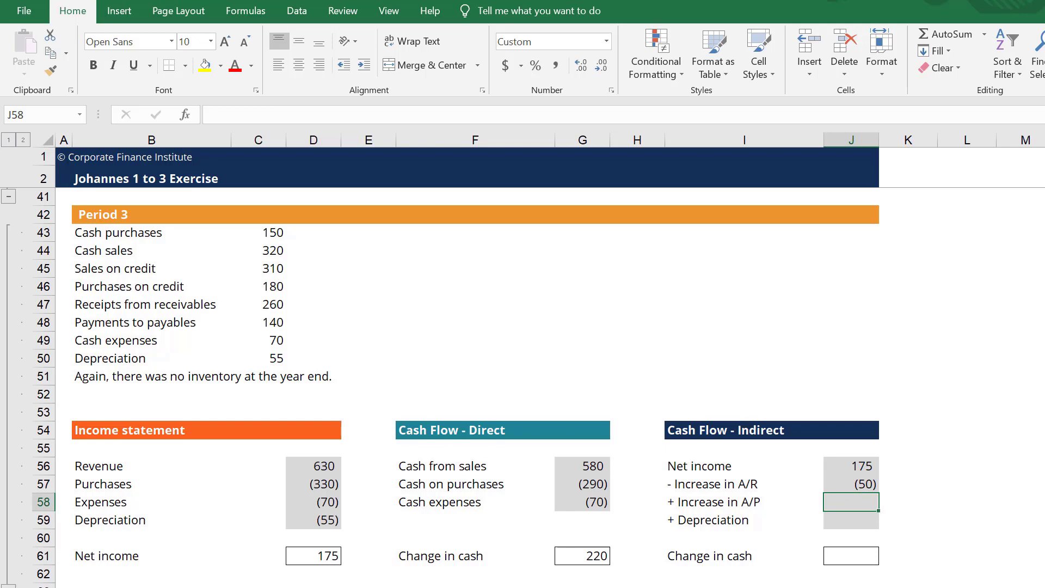
{"action": "type", "text": "="}
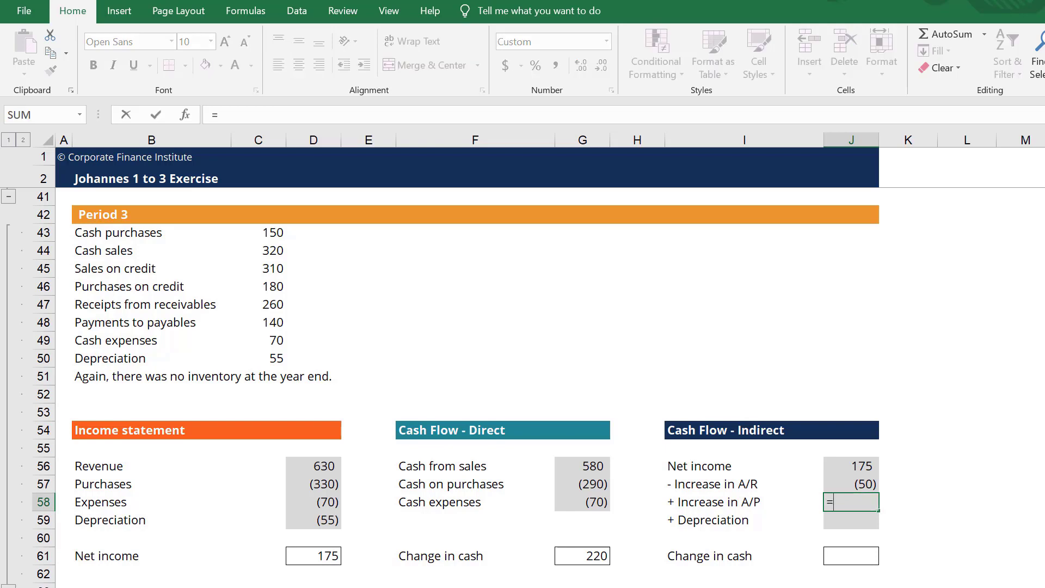
{"action": "type", "text": "0-("}
{"action": "left_click", "coordinate": [314, 484]}
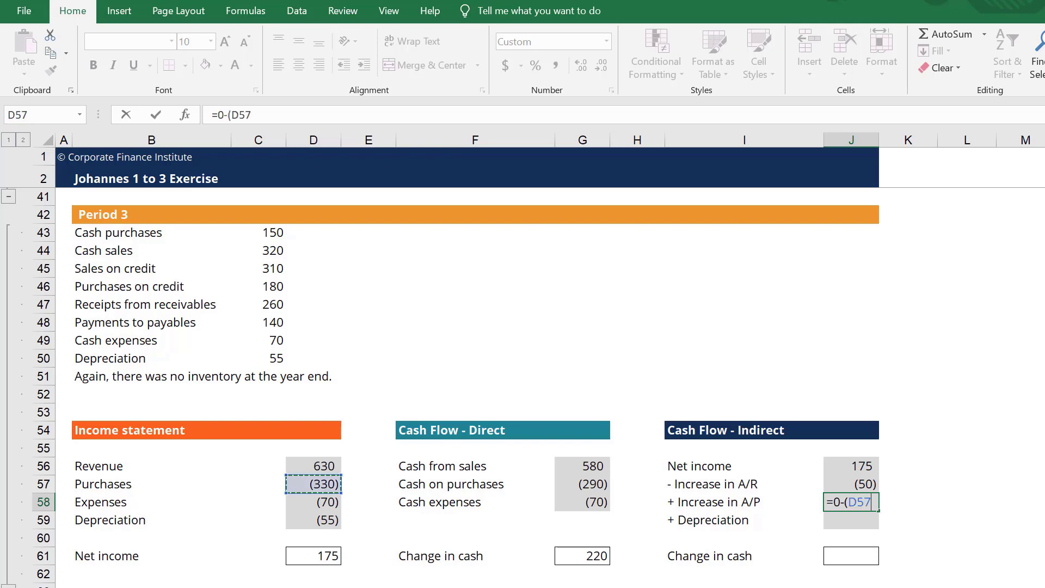
{"action": "type", "text": "-"}
{"action": "left_click", "coordinate": [583, 484]}
{"action": "type", "text": ")"}
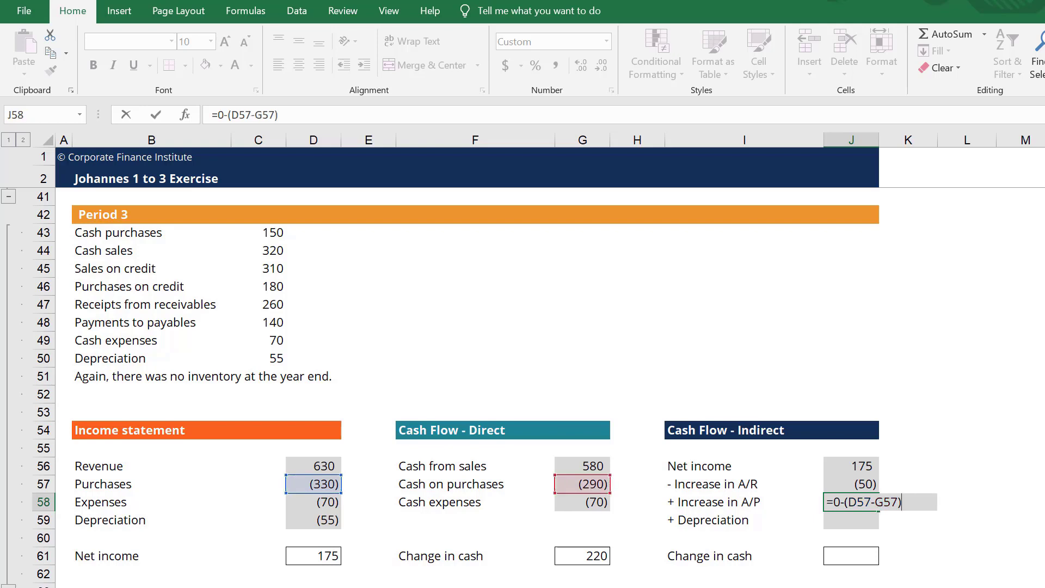
{"action": "key", "text": "Return"}
{"action": "key", "text": "Up"}
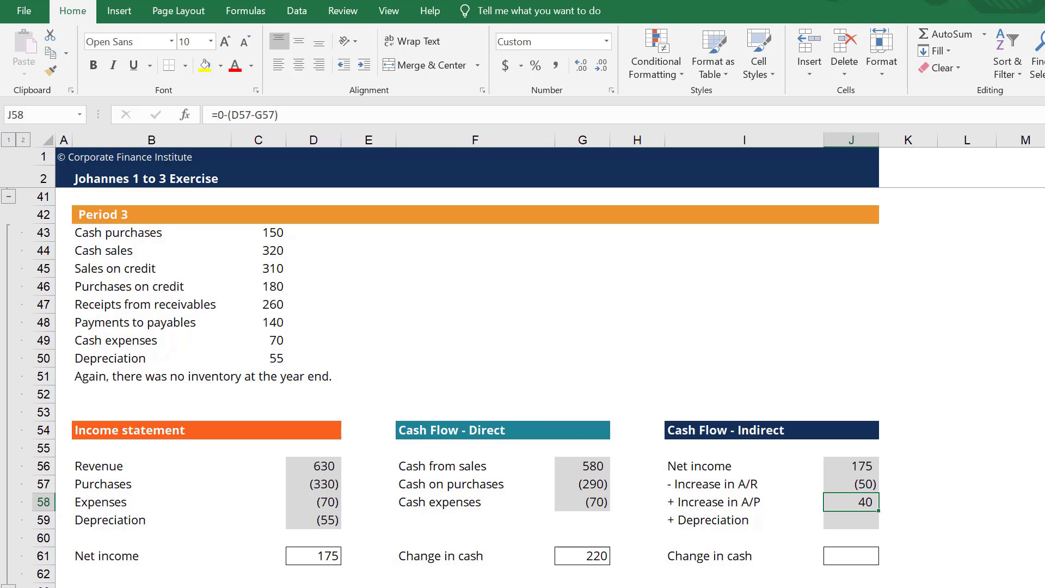
Step: Add back Depreciation in the indirect cash flow (J59) by reversing the income statement depreciation with =-D59
{"action": "key", "text": "Down"}
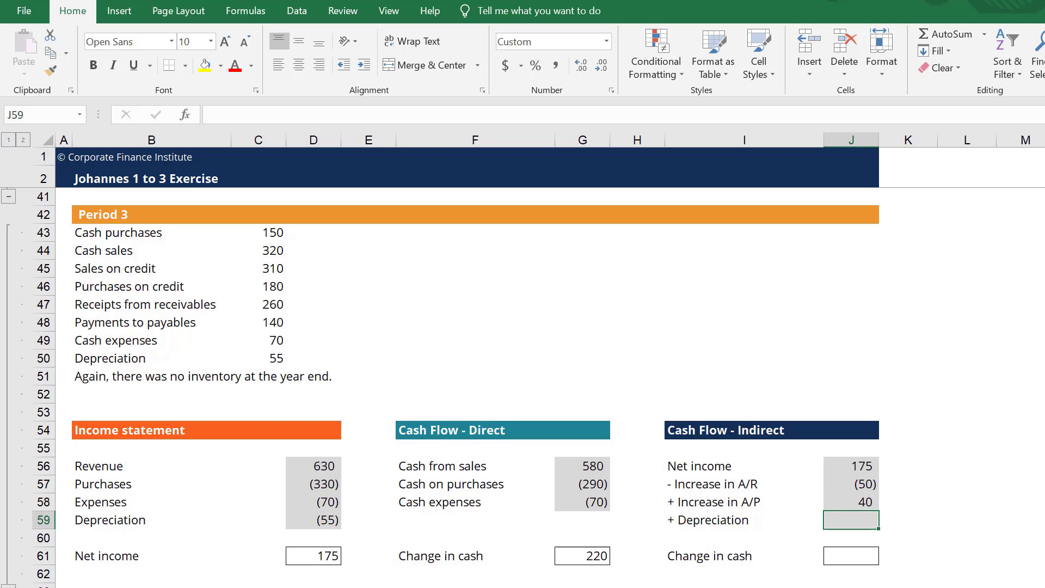
{"action": "type", "text": "=-"}
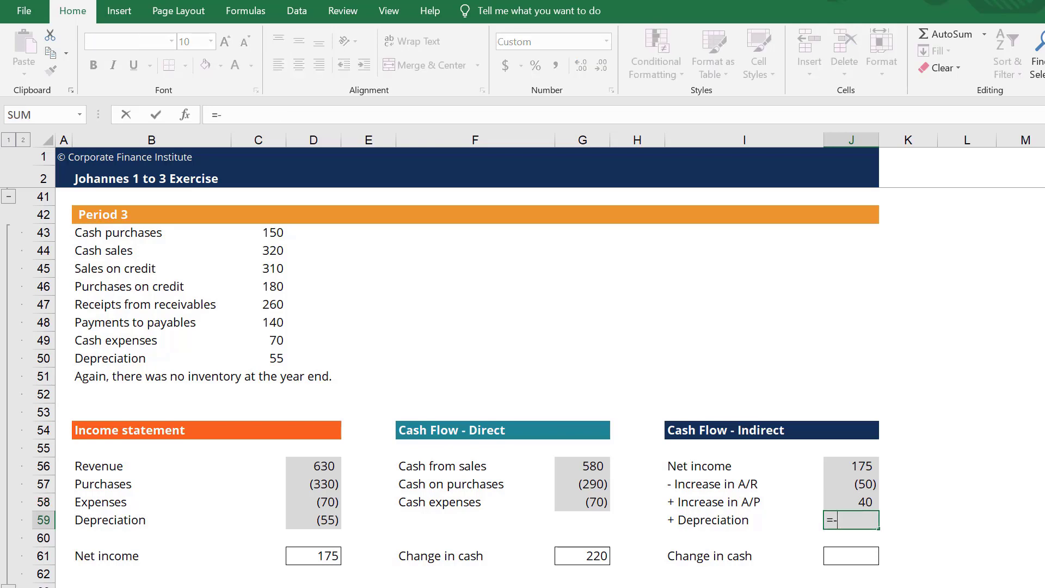
{"action": "left_click", "coordinate": [313, 520]}
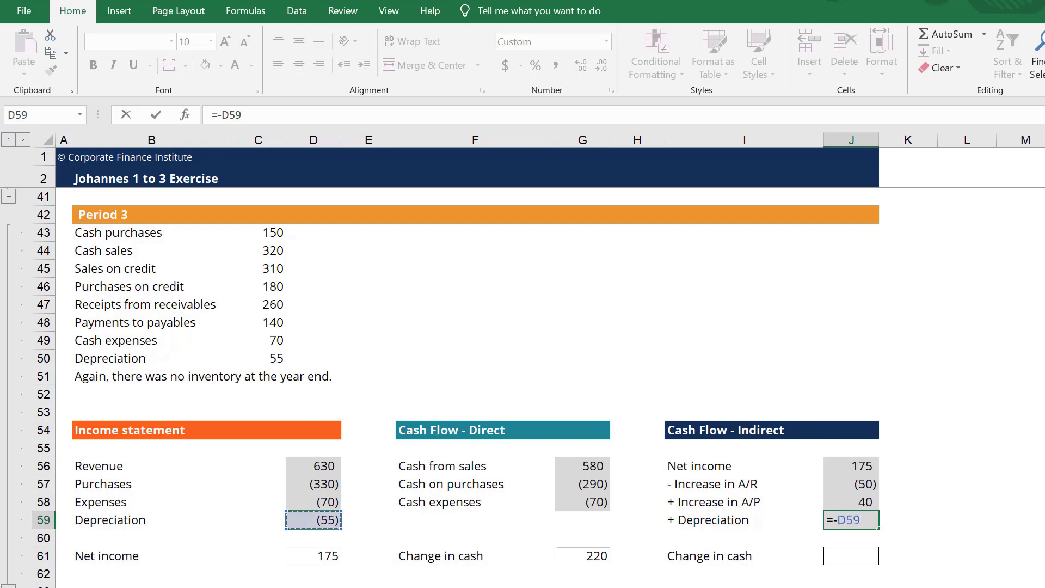
{"action": "key", "text": "Return"}
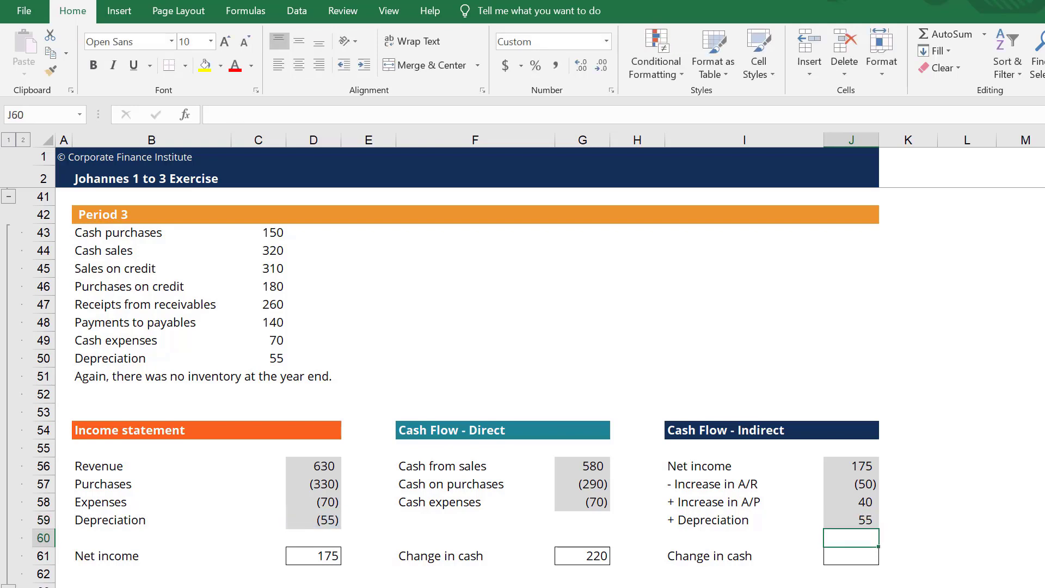
Step: Calculate Change in cash in the indirect cash flow (J61) by totalling the lines above with =SUM(J56:J59)
{"action": "key", "text": "Down"}
{"action": "type", "text": "=sum("}
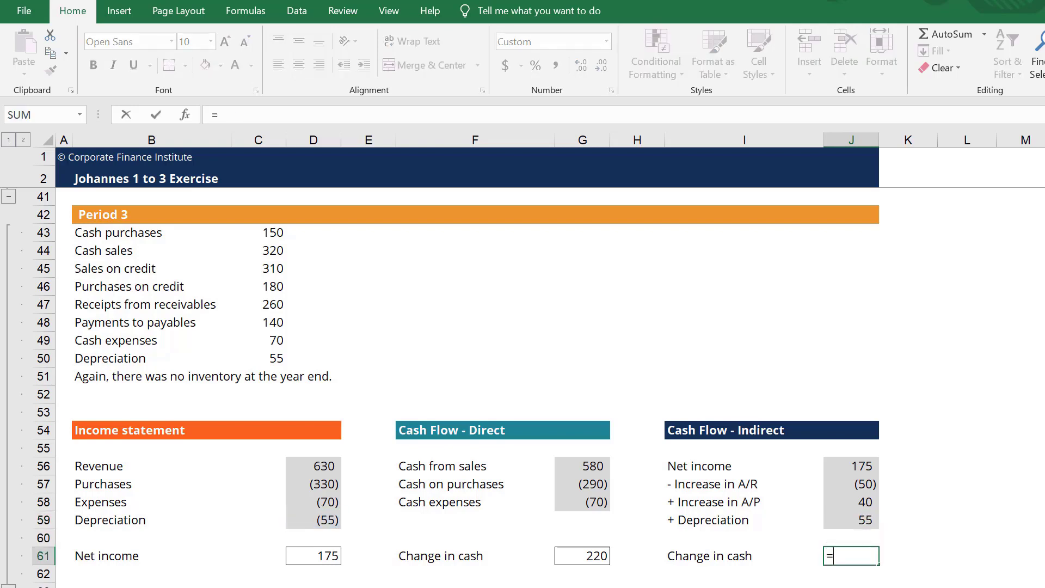
{"action": "key", "text": "Up"}
{"action": "key", "text": "Up"}
{"action": "key", "text": "shift+Up"}
{"action": "key", "text": "shift+Up"}
{"action": "key", "text": "shift+Up"}
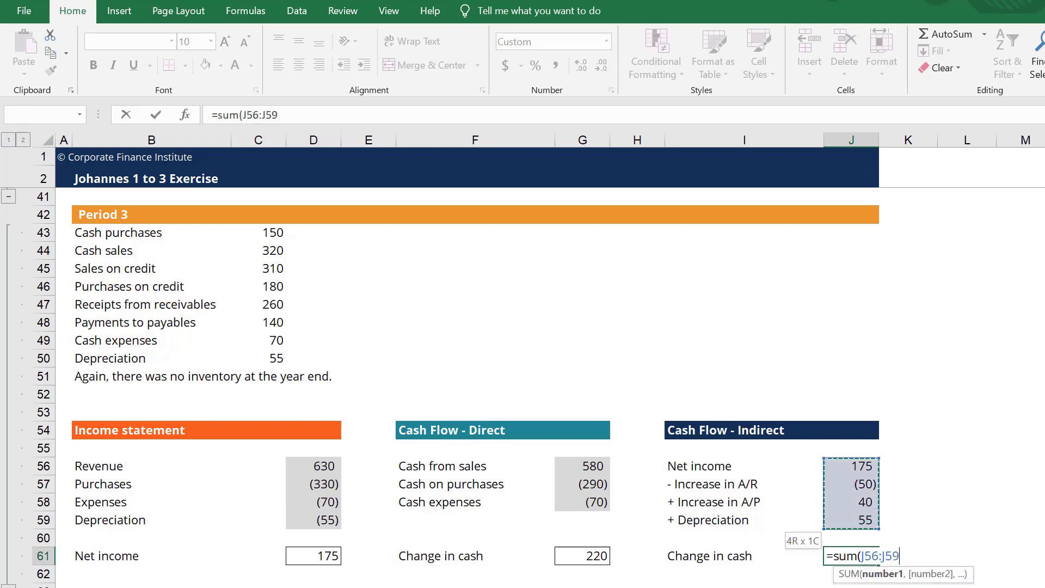
{"action": "key", "text": "Return"}
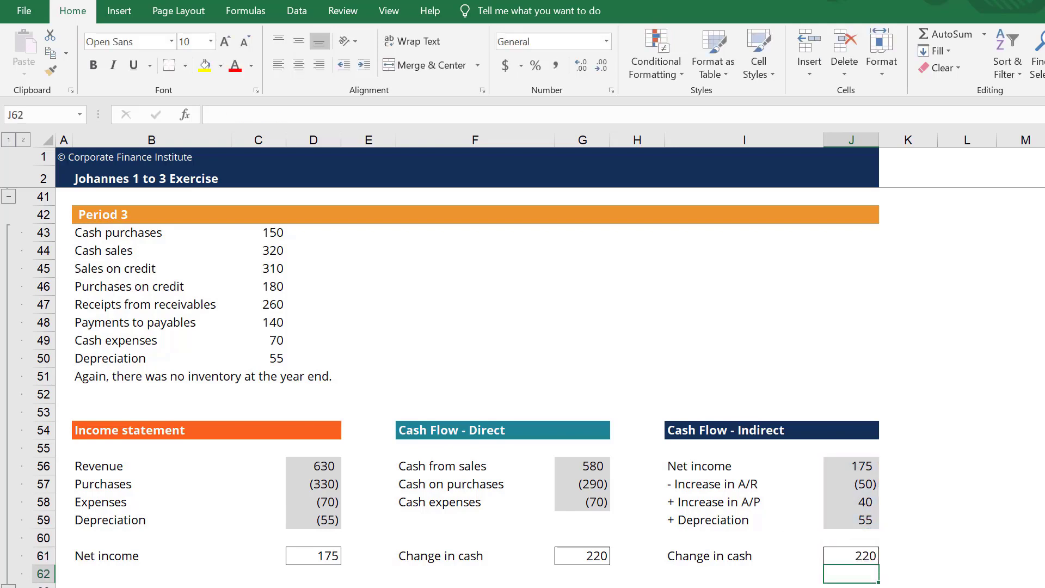
{"action": "key", "text": "Up"}
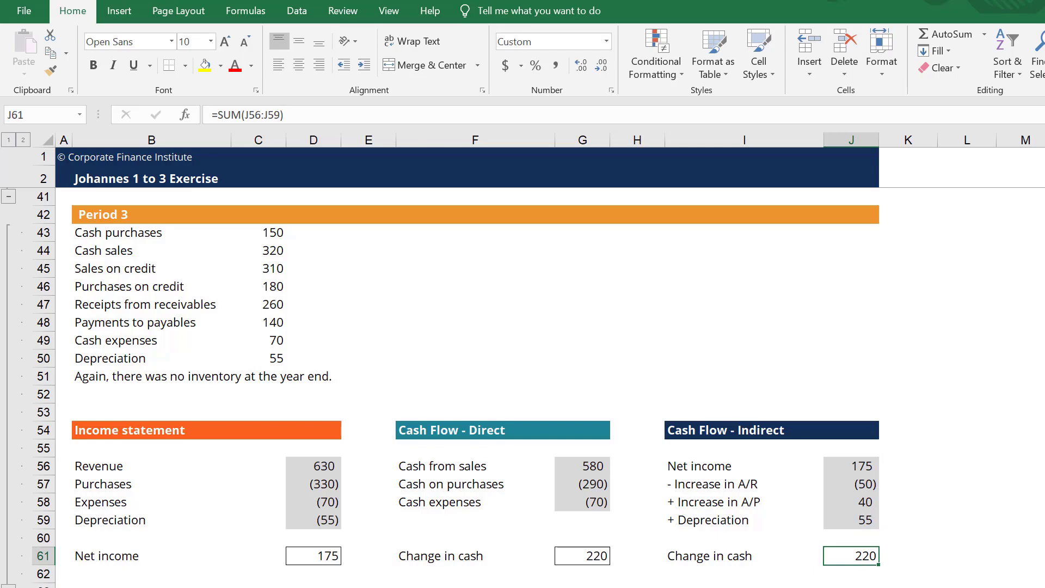